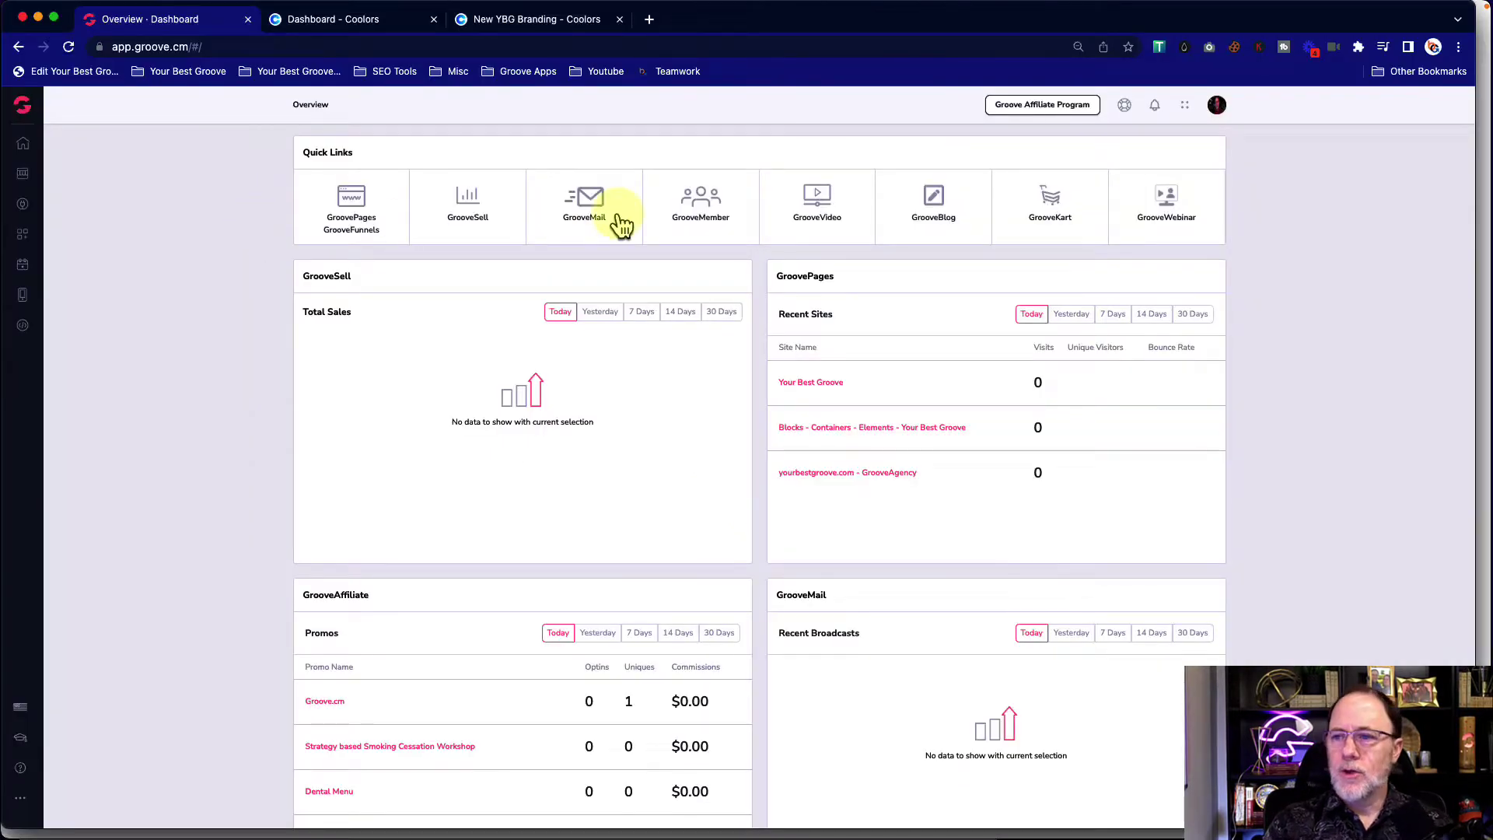
- Start a new product funnel in GrooveSell and name it "My Membership Funnel for Selling Courses"
{"action": "left_click", "coordinate": [484, 214]}
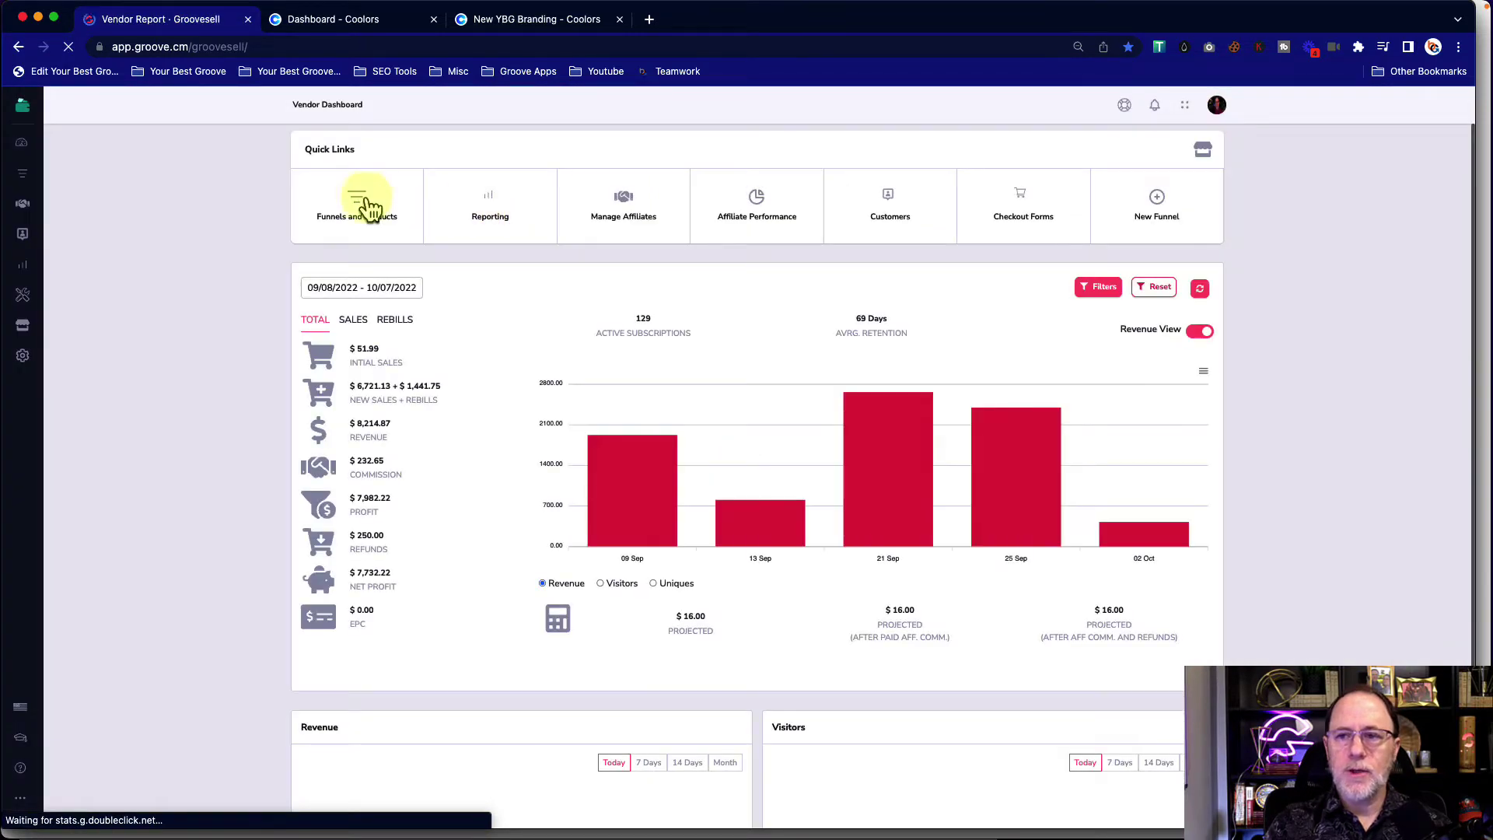
{"action": "left_click", "coordinate": [361, 201]}
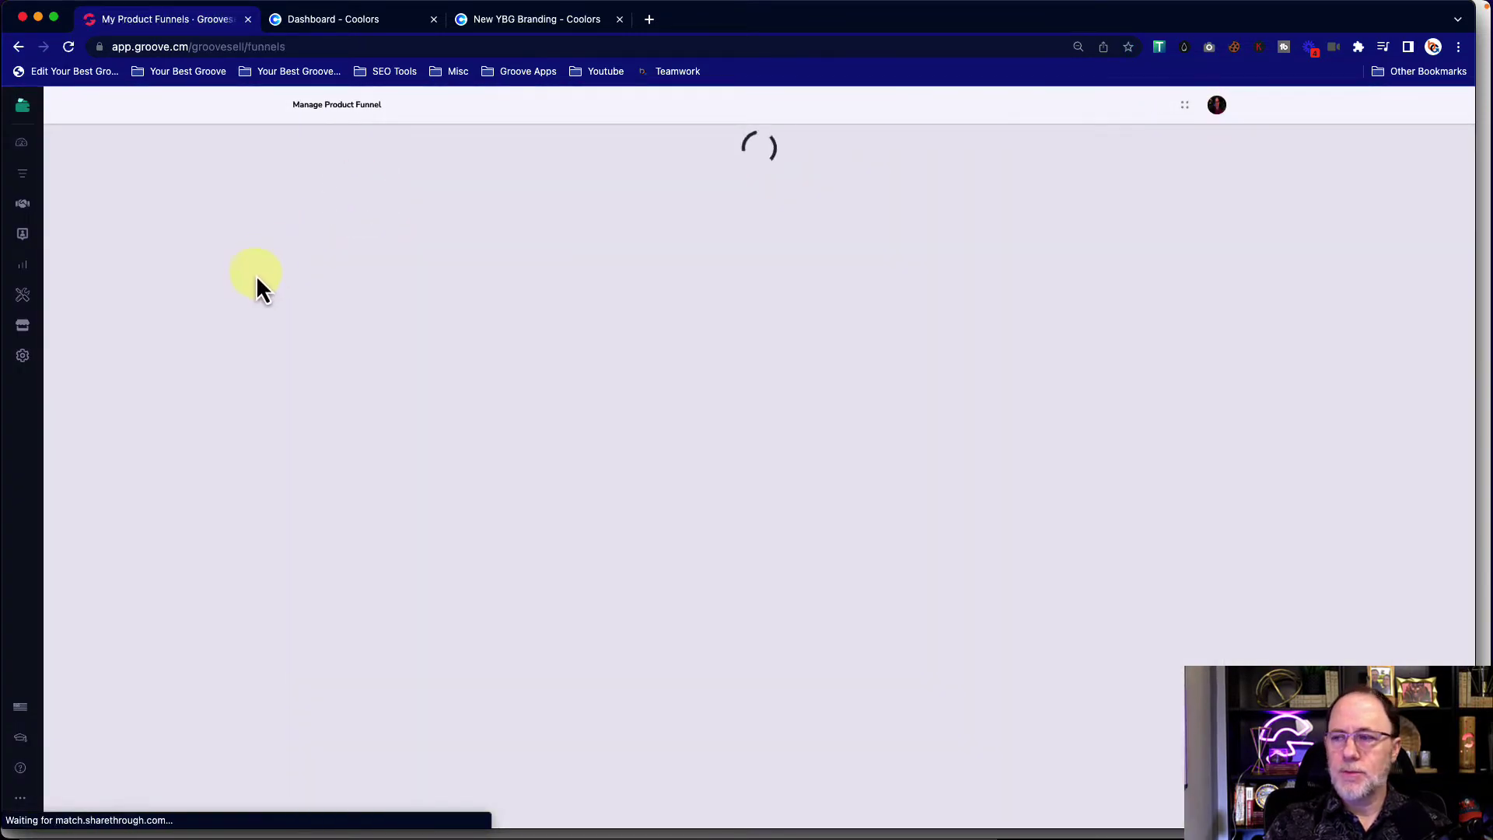
{"action": "left_click", "coordinate": [1113, 105]}
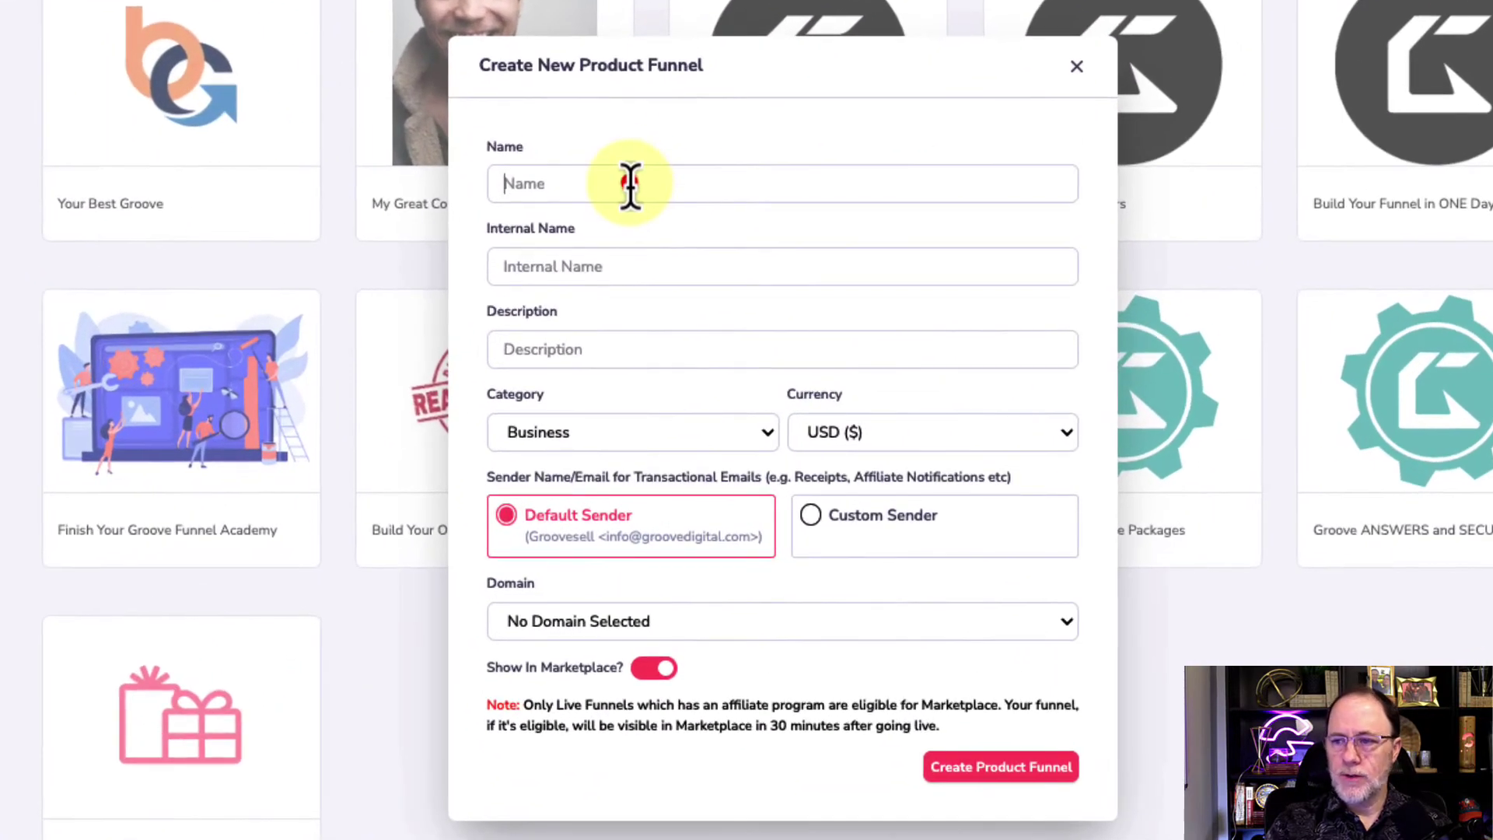
{"action": "type", "text": "My Membership Funnel for Selling Courses"}
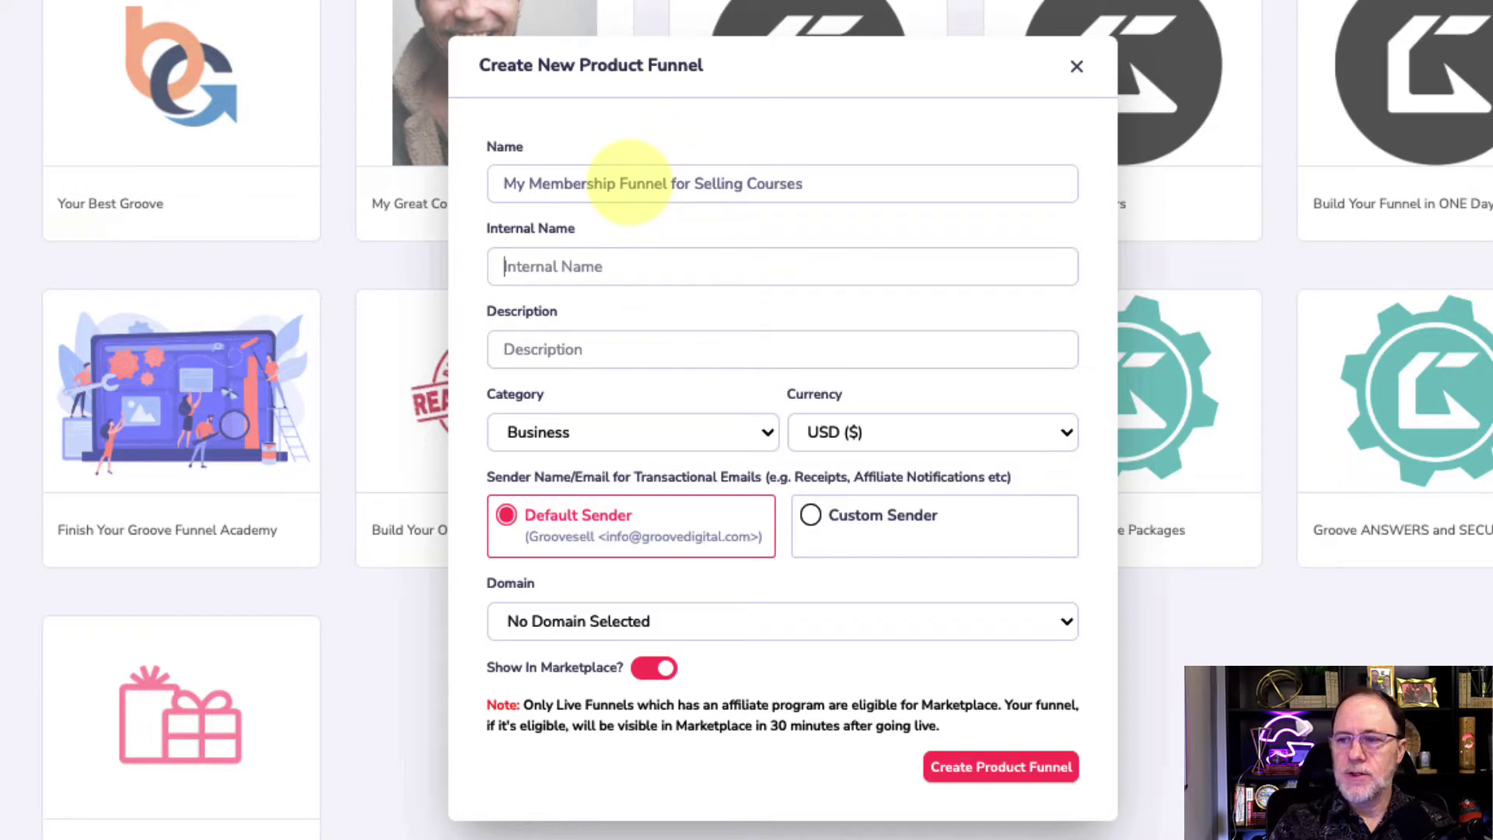
- Reuse the funnel name "My Membership Funnel for Selling Courses" as both the internal name and the description
{"action": "triple_click", "coordinate": [697, 184]}
{"action": "key", "text": "ctrl+c"}
{"action": "left_click", "coordinate": [627, 260]}
{"action": "key", "text": "ctrl+v"}
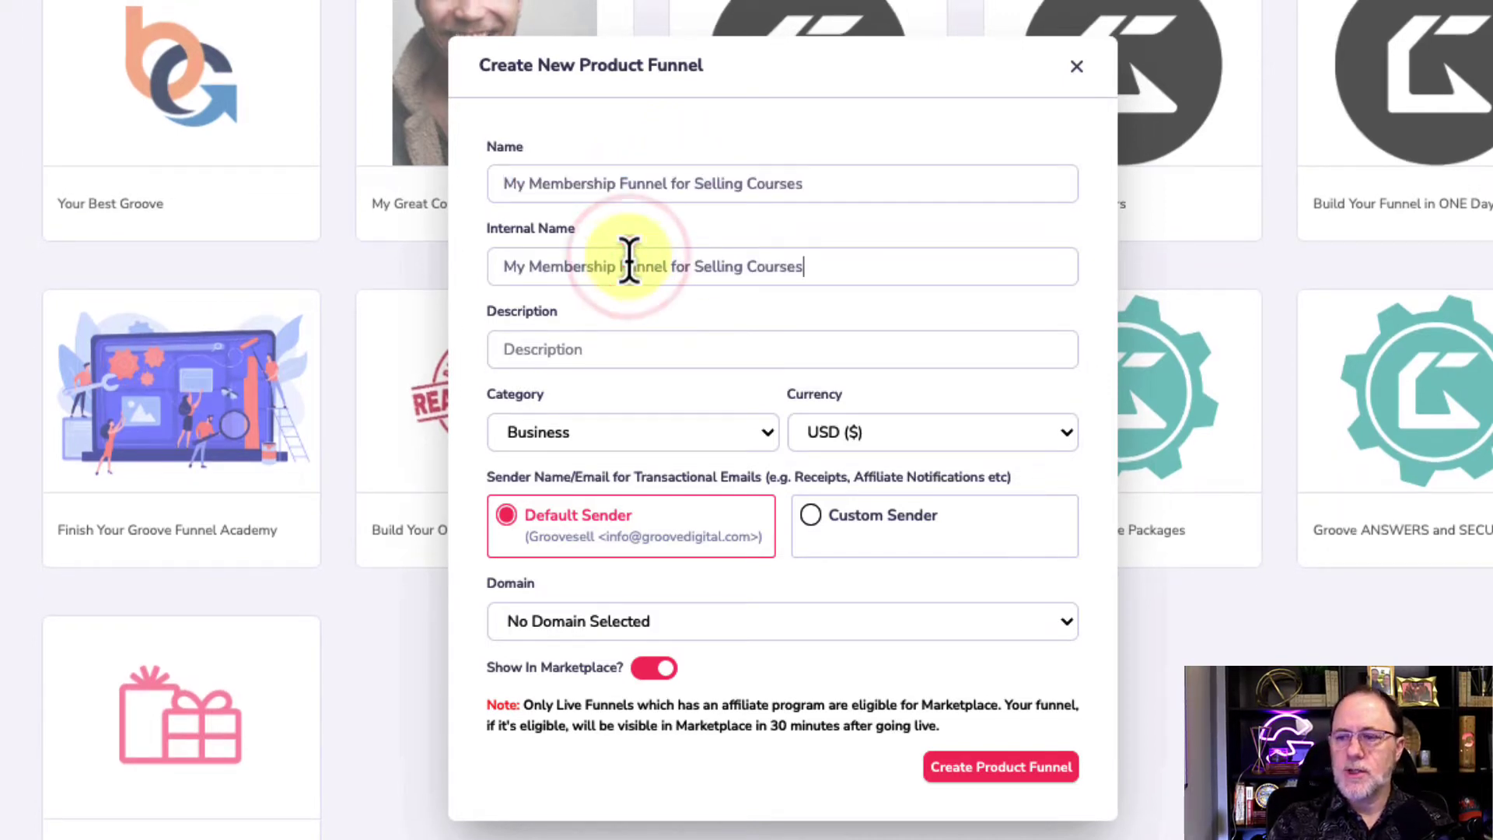
{"action": "left_click", "coordinate": [573, 347]}
{"action": "triple_click", "coordinate": [596, 268]}
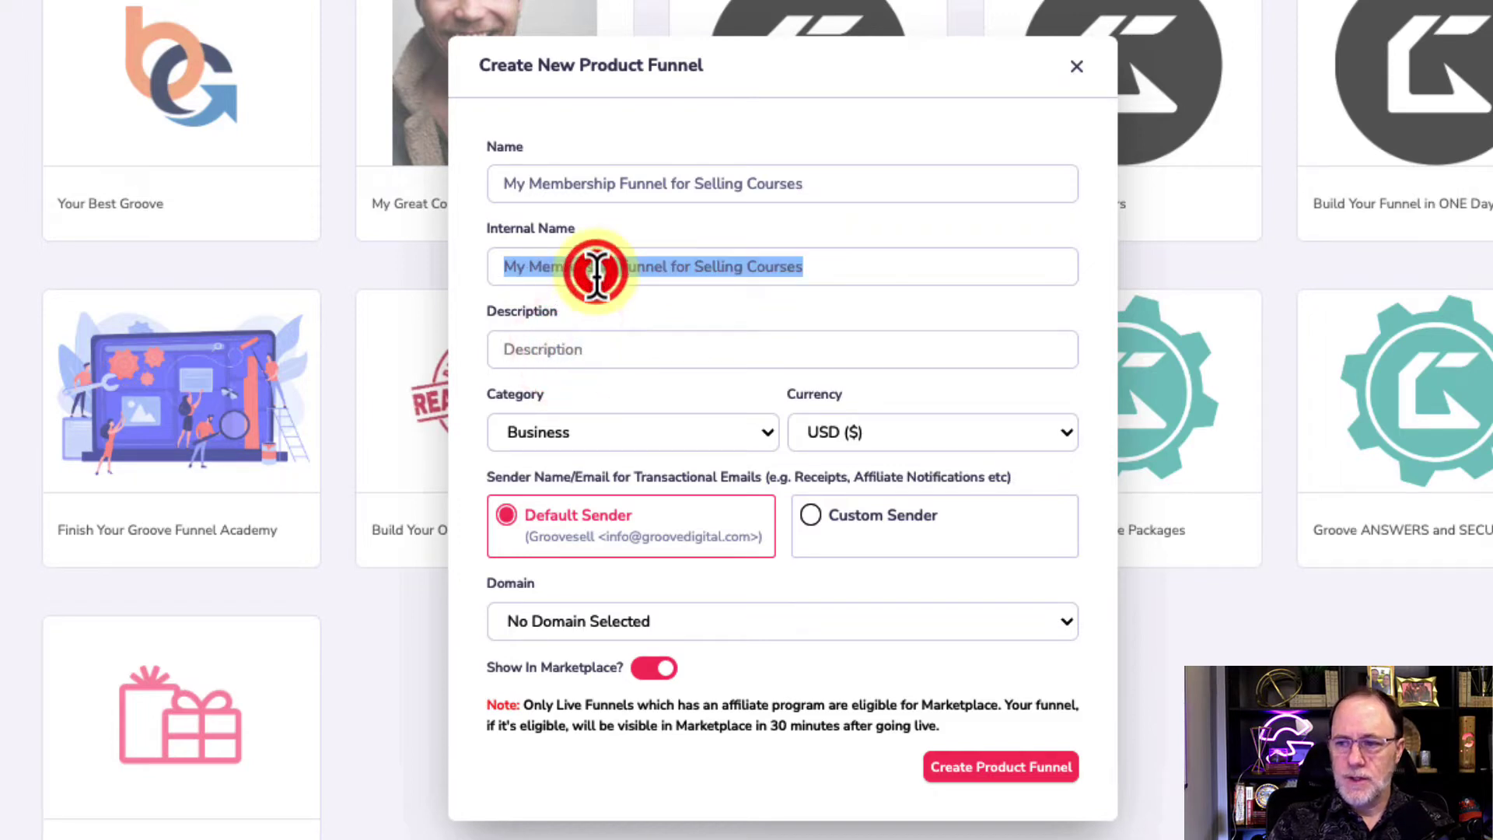
{"action": "left_click", "coordinate": [616, 347]}
{"action": "key", "text": "ctrl+v"}
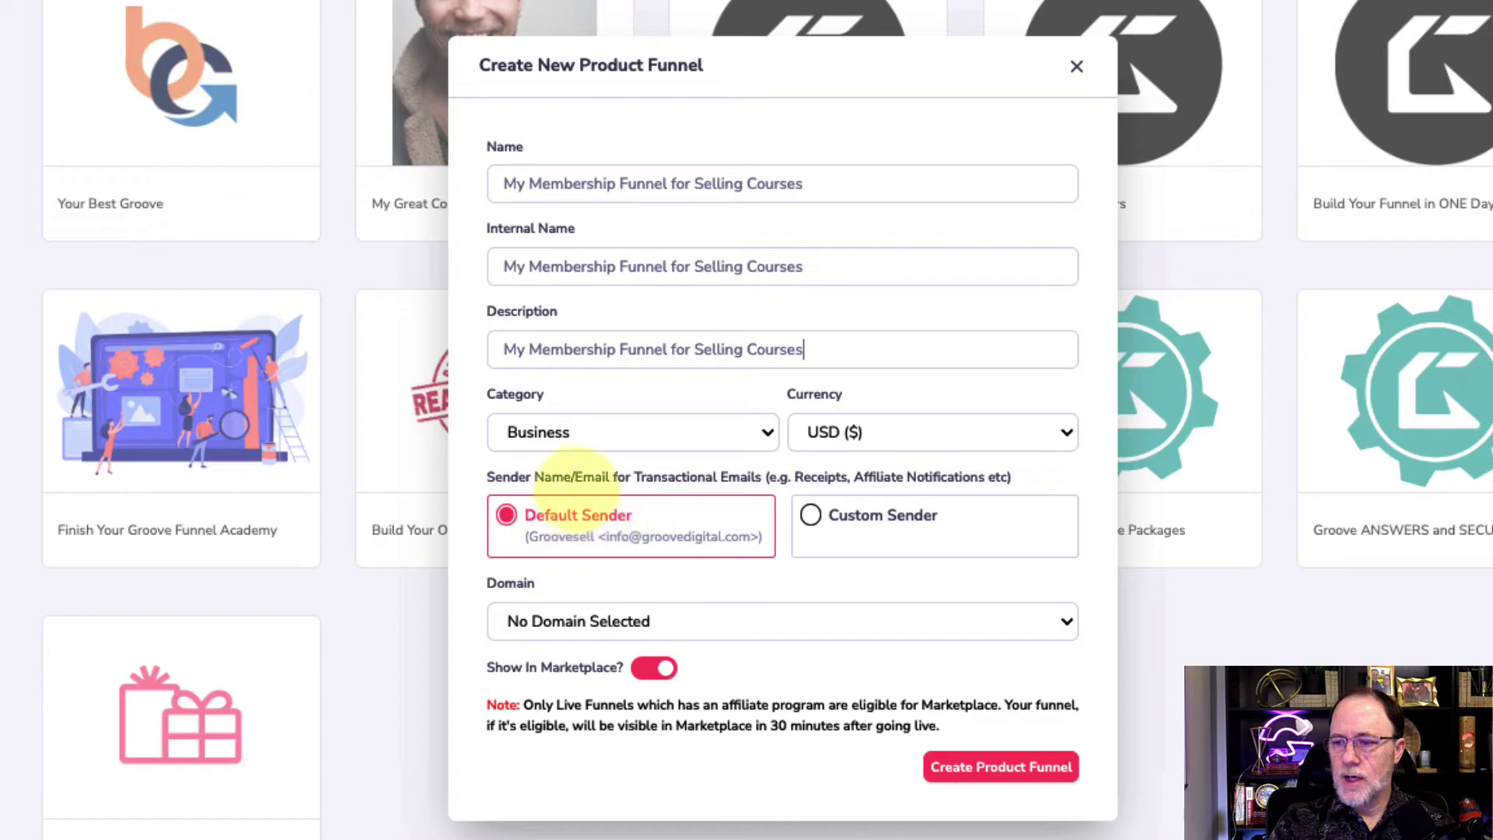
- Use a custom sender with the Groovemail SMTP entry for transactional emails and create the product funnel
{"action": "left_click", "coordinate": [883, 550]}
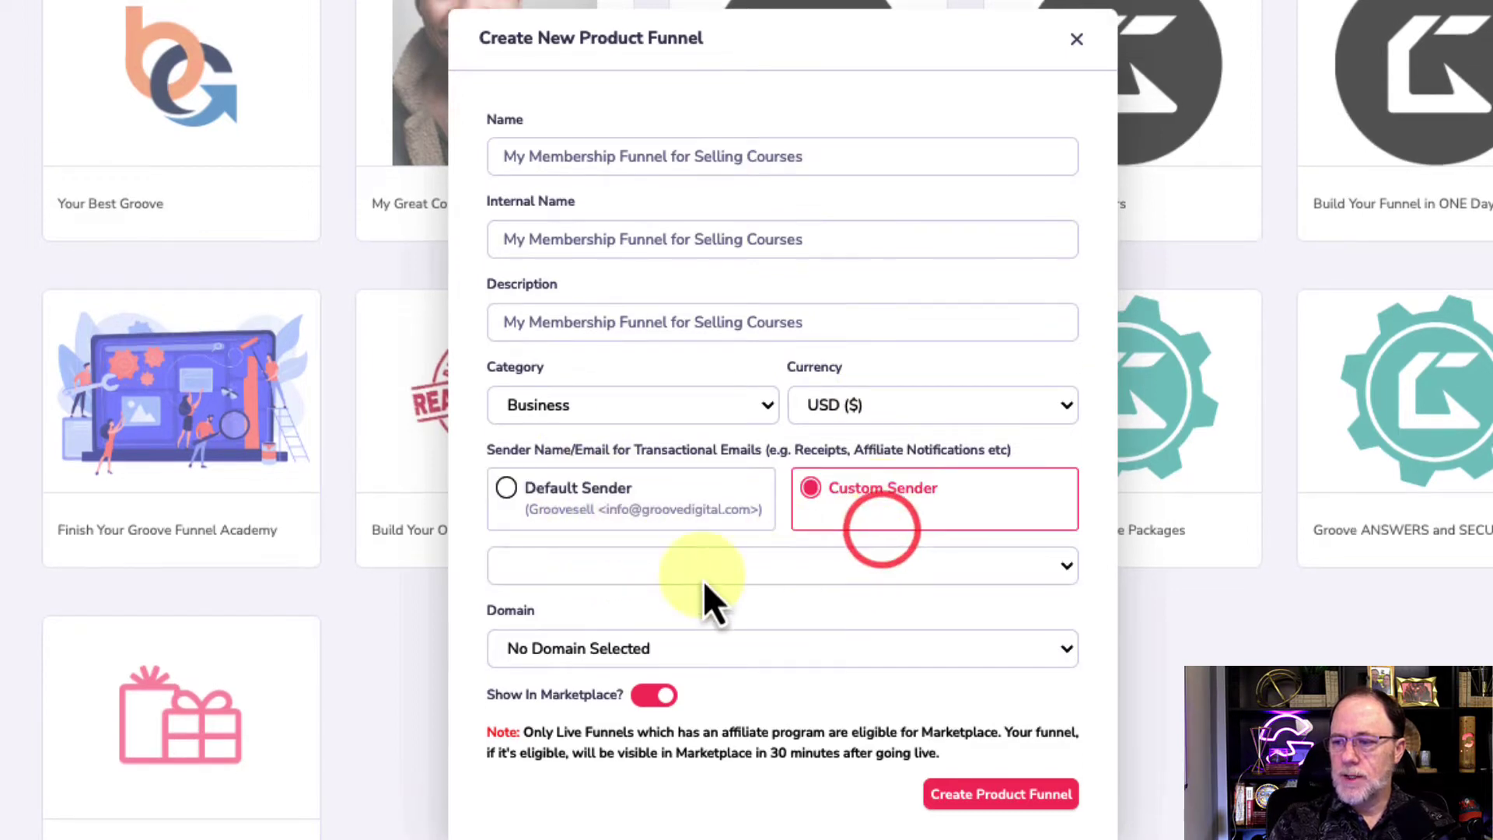
{"action": "left_click", "coordinate": [649, 566]}
{"action": "left_click", "coordinate": [634, 593]}
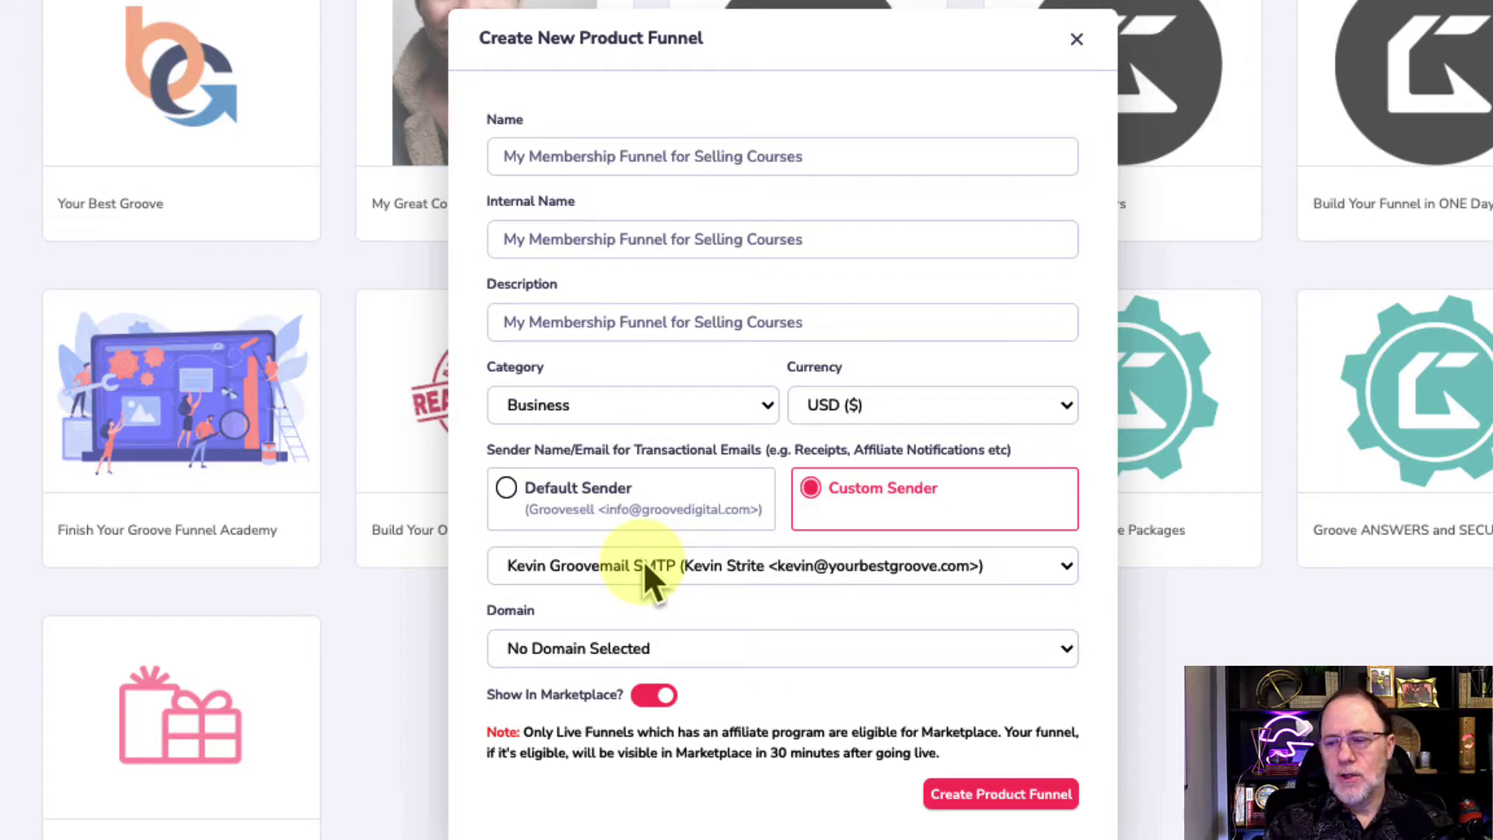
{"action": "left_click", "coordinate": [991, 793]}
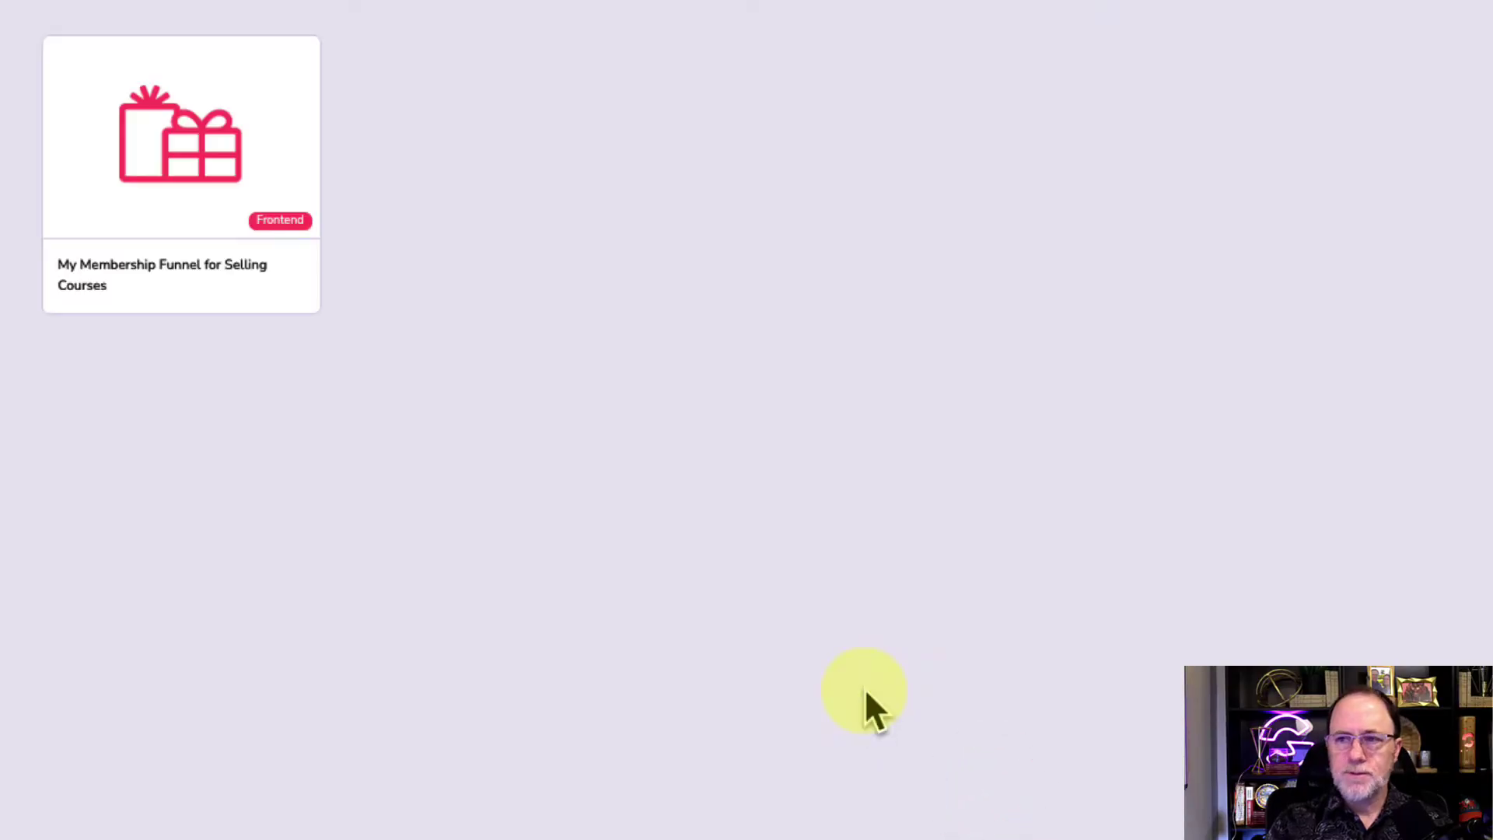
- Open the new funnel's frontend product for editing and rename it "My Membership with Price Tiers"
{"action": "mouse_move", "coordinate": [256, 101]}
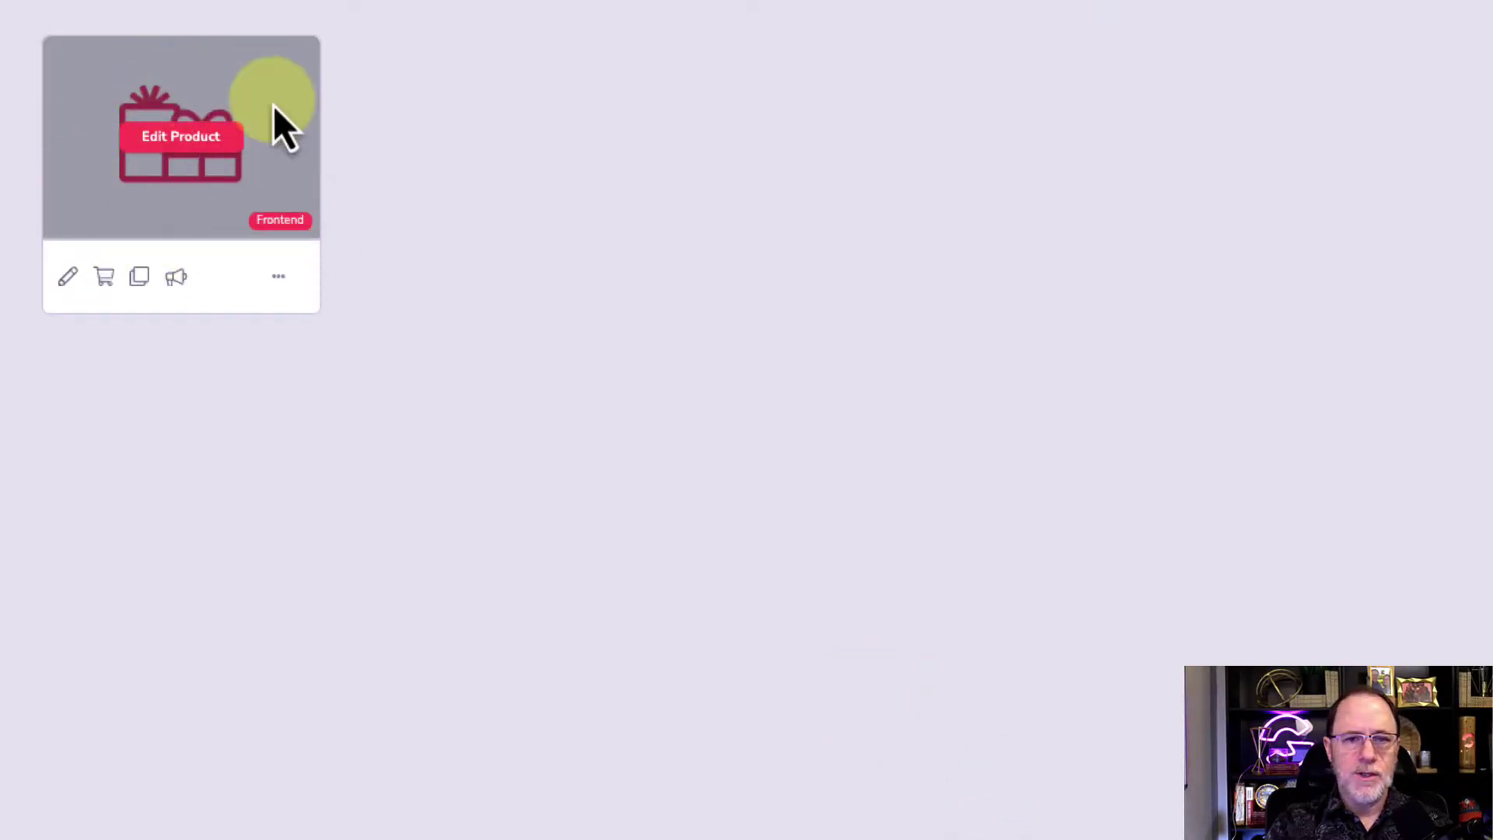
{"action": "left_click", "coordinate": [183, 140]}
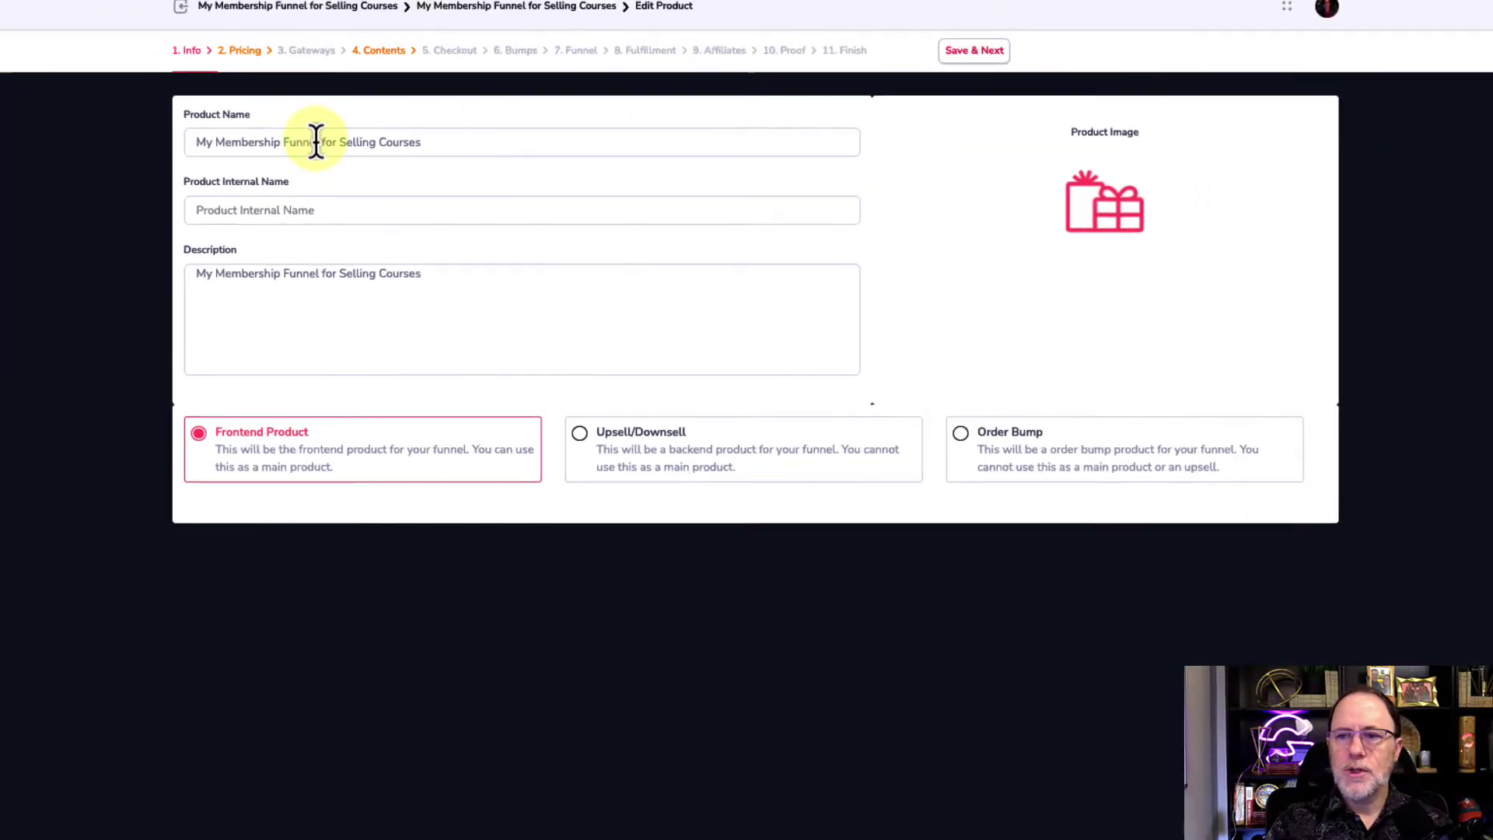
{"action": "left_click_drag", "start_coordinate": [361, 214], "coordinate": [386, 211]}
{"action": "key", "text": "super+a"}
{"action": "type", "text": "M"}
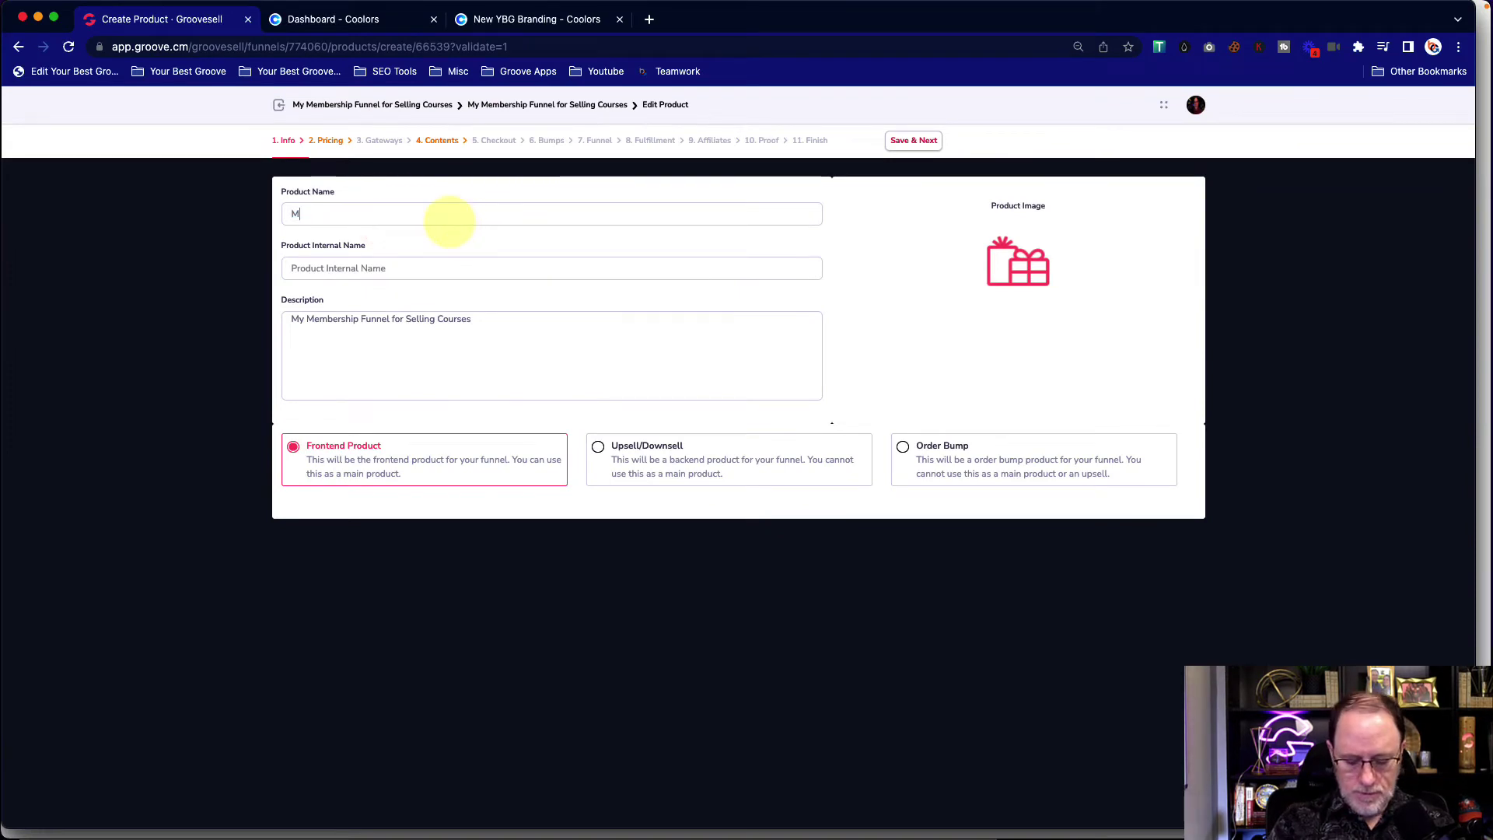
{"action": "type", "text": "y Membership with Price Tiers"}
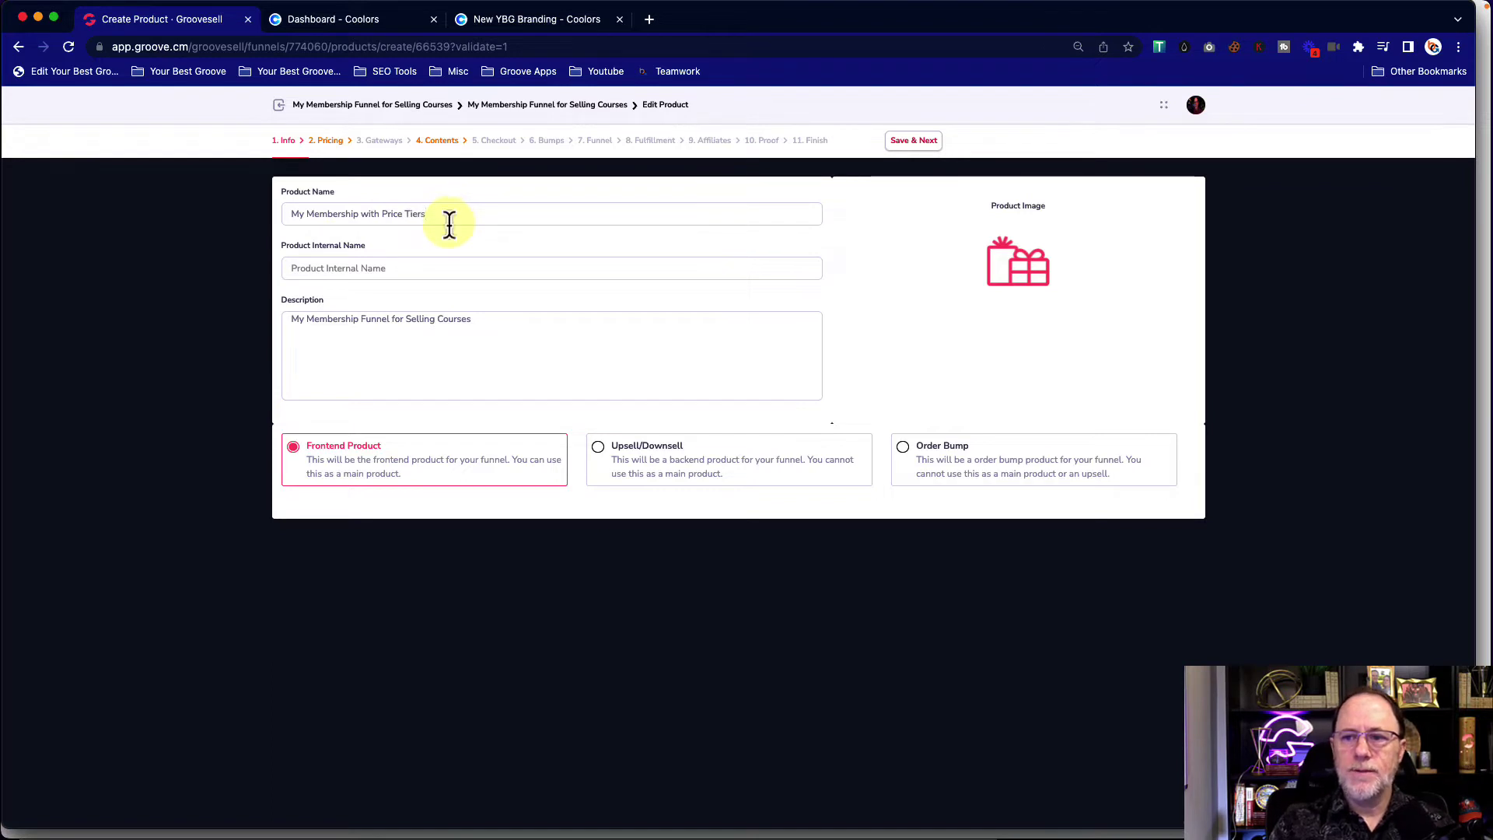
- Set the product's internal name to "My Membership with Price Tiers" too, and save the product info to continue to pricing
{"action": "triple_click", "coordinate": [406, 212]}
{"action": "key", "text": "super+c"}
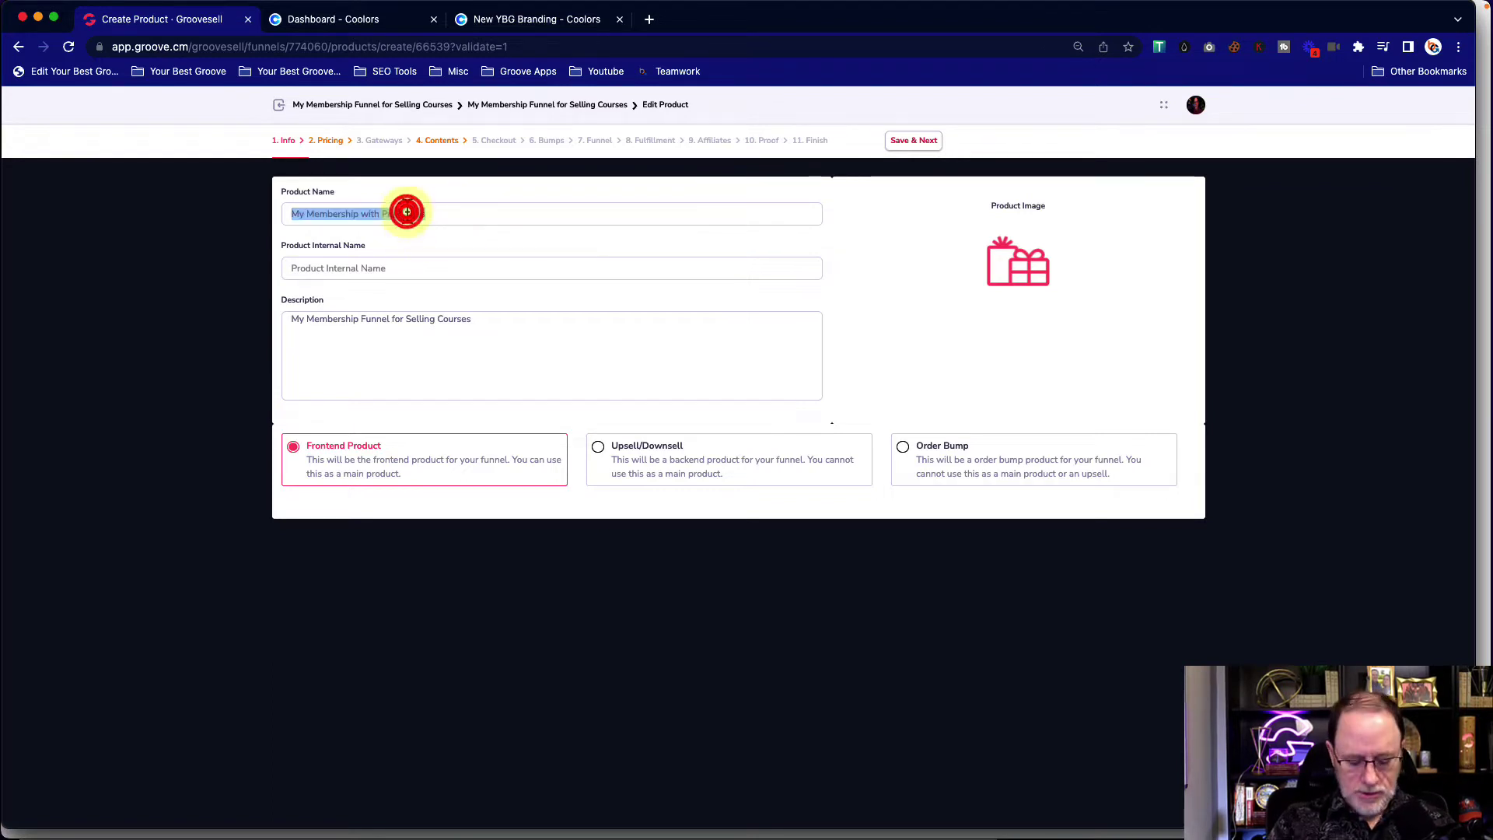
{"action": "left_click", "coordinate": [403, 268]}
{"action": "key", "text": "super+v"}
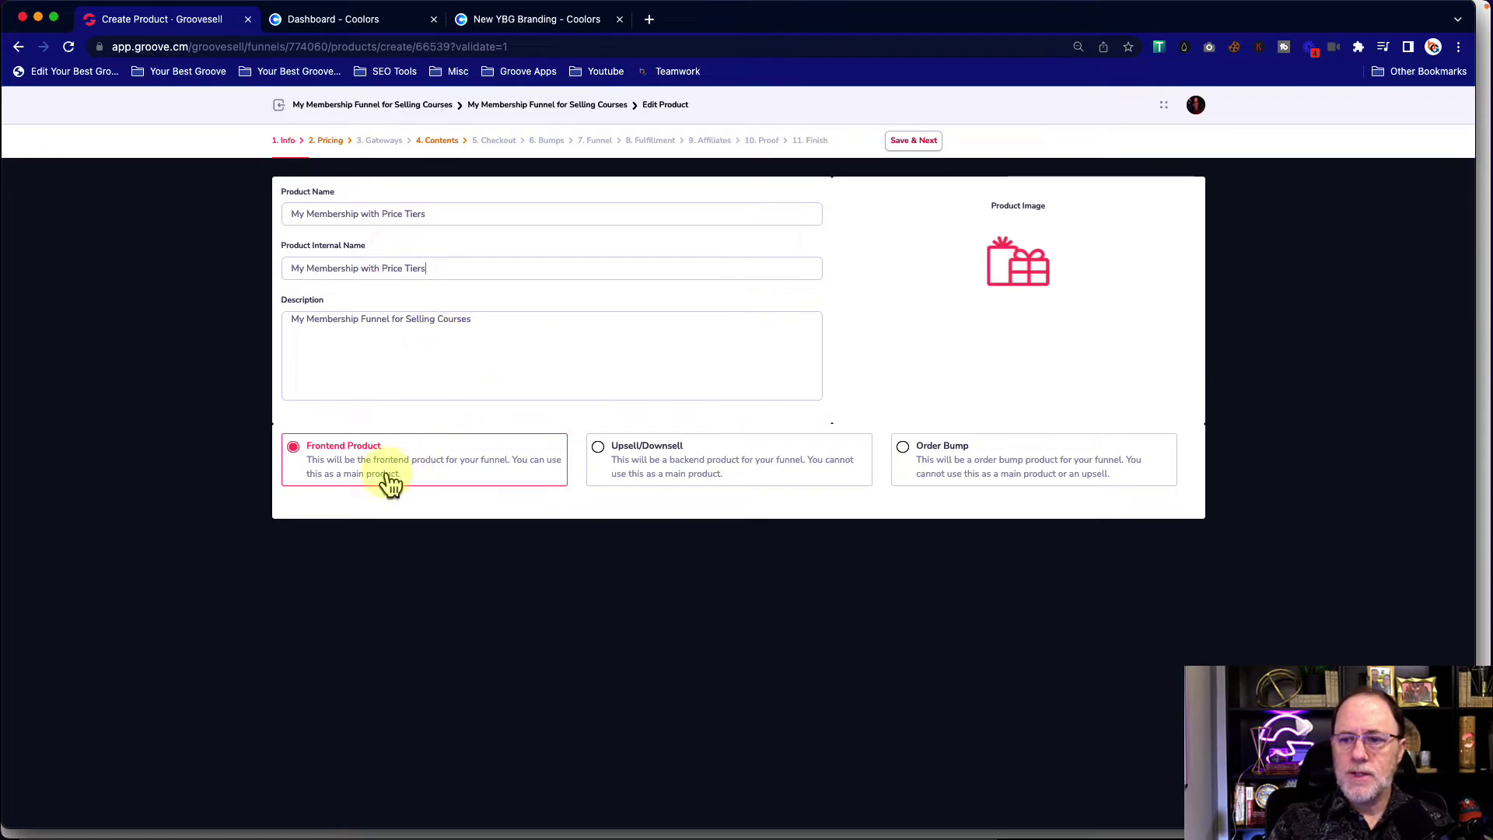
{"action": "left_click", "coordinate": [916, 144]}
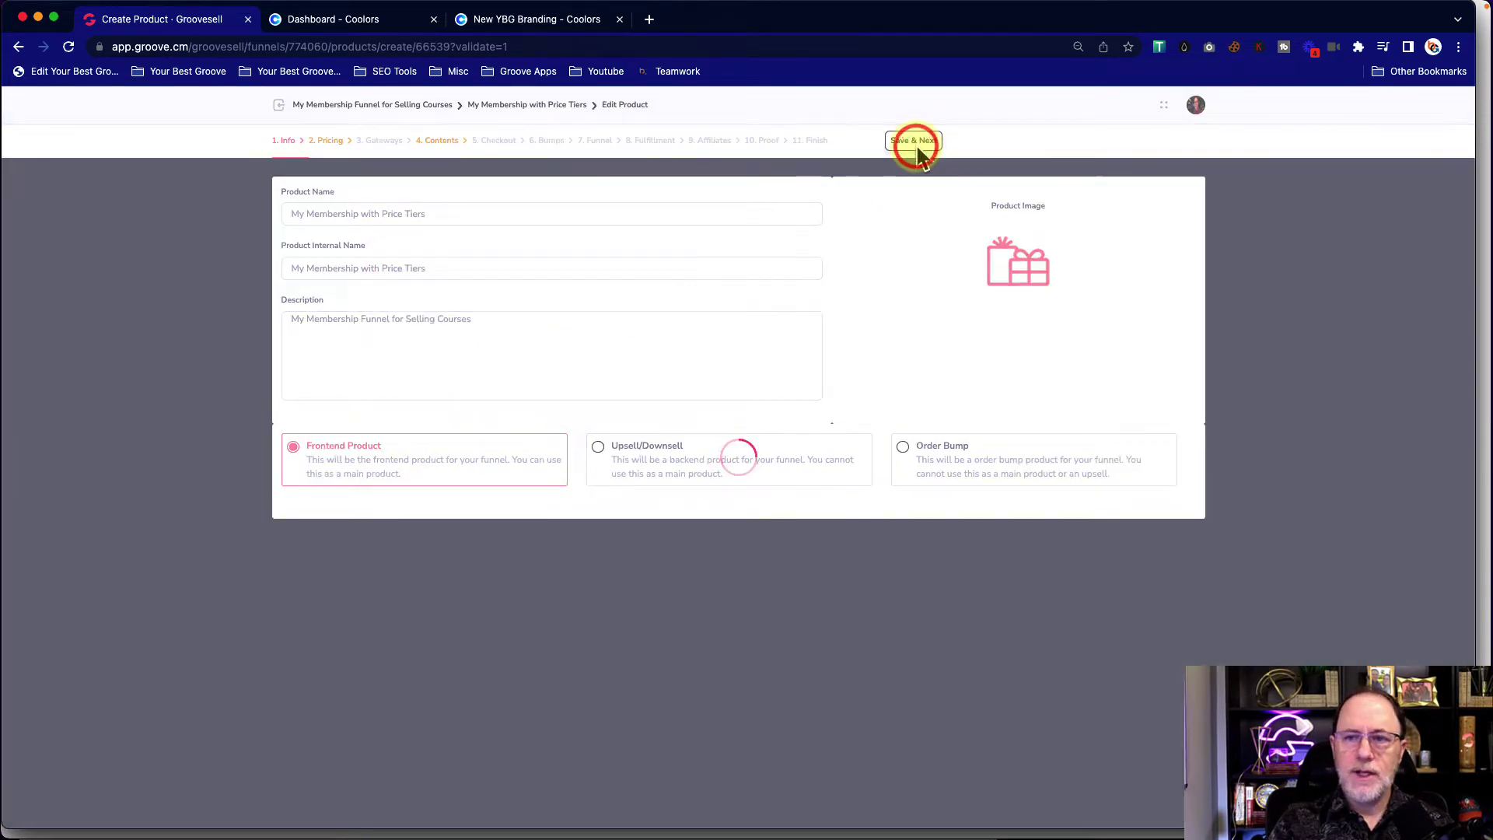
- Name the default price point "Top Tier", including its internal name and description, and set its one-time price to $5.00
{"action": "triple_click", "coordinate": [451, 303]}
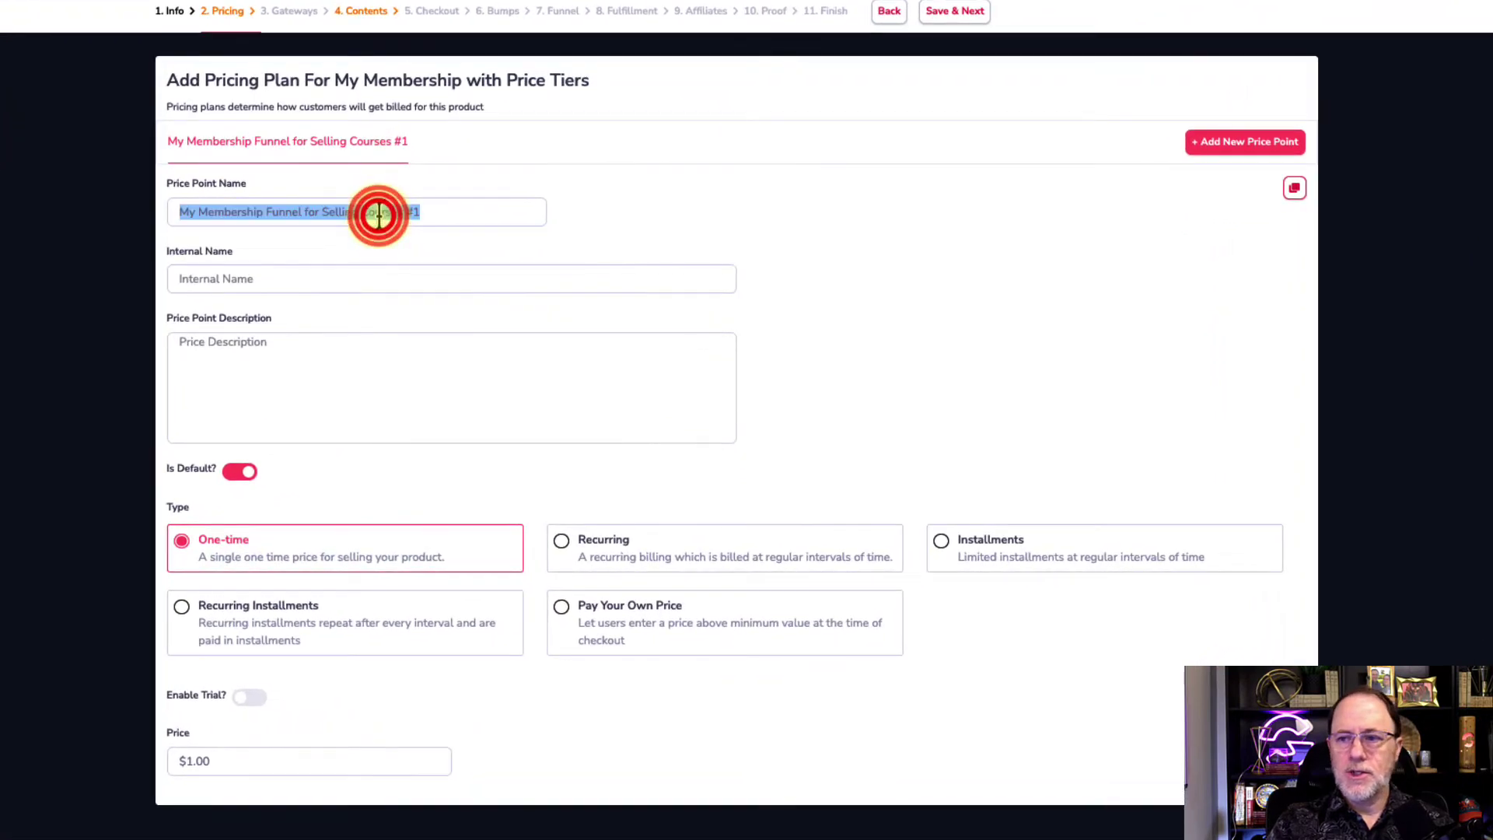
{"action": "type", "text": "Top Tier"}
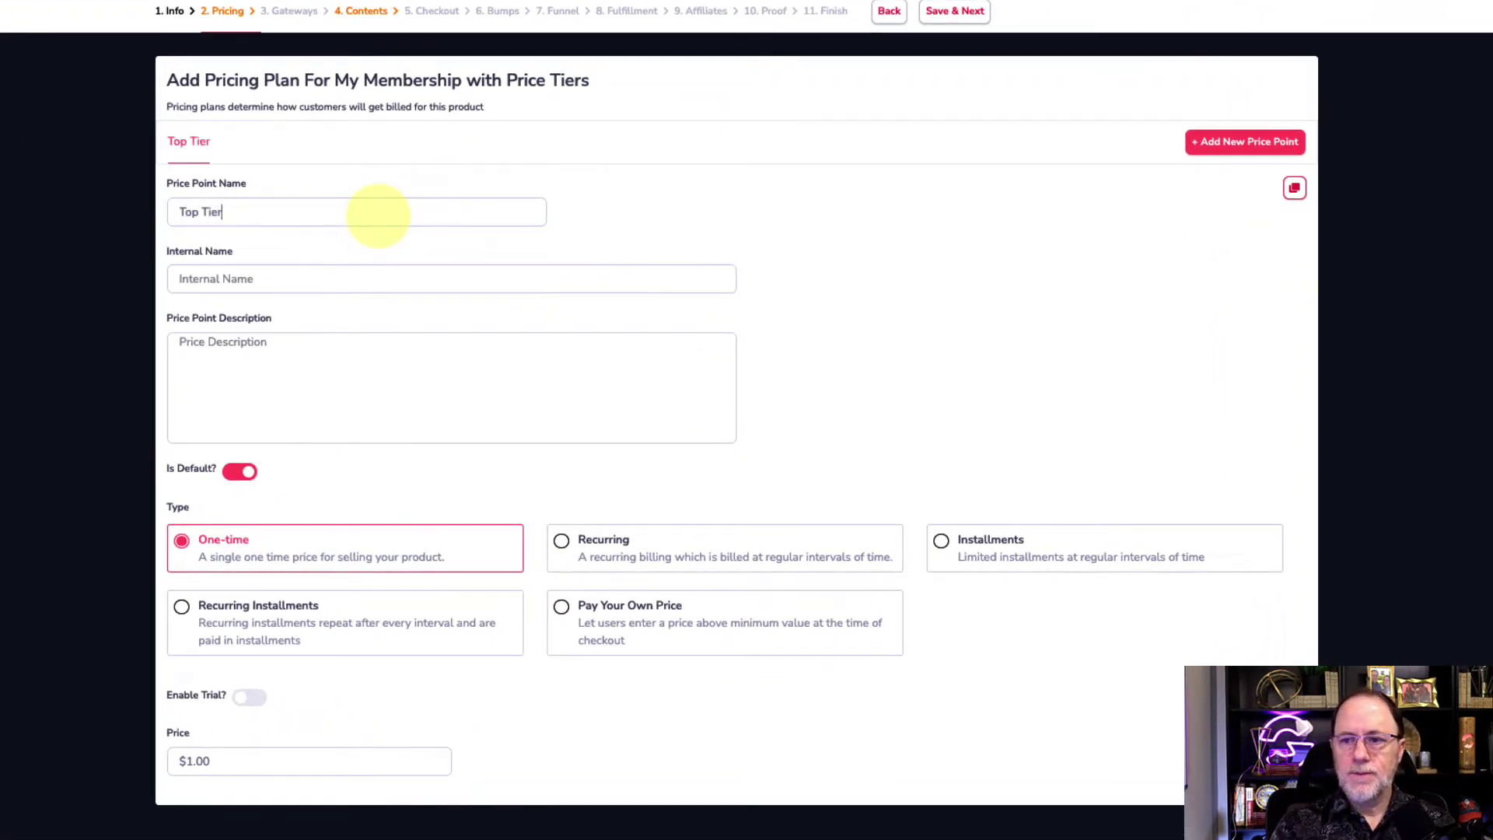
{"action": "left_click", "coordinate": [276, 349]}
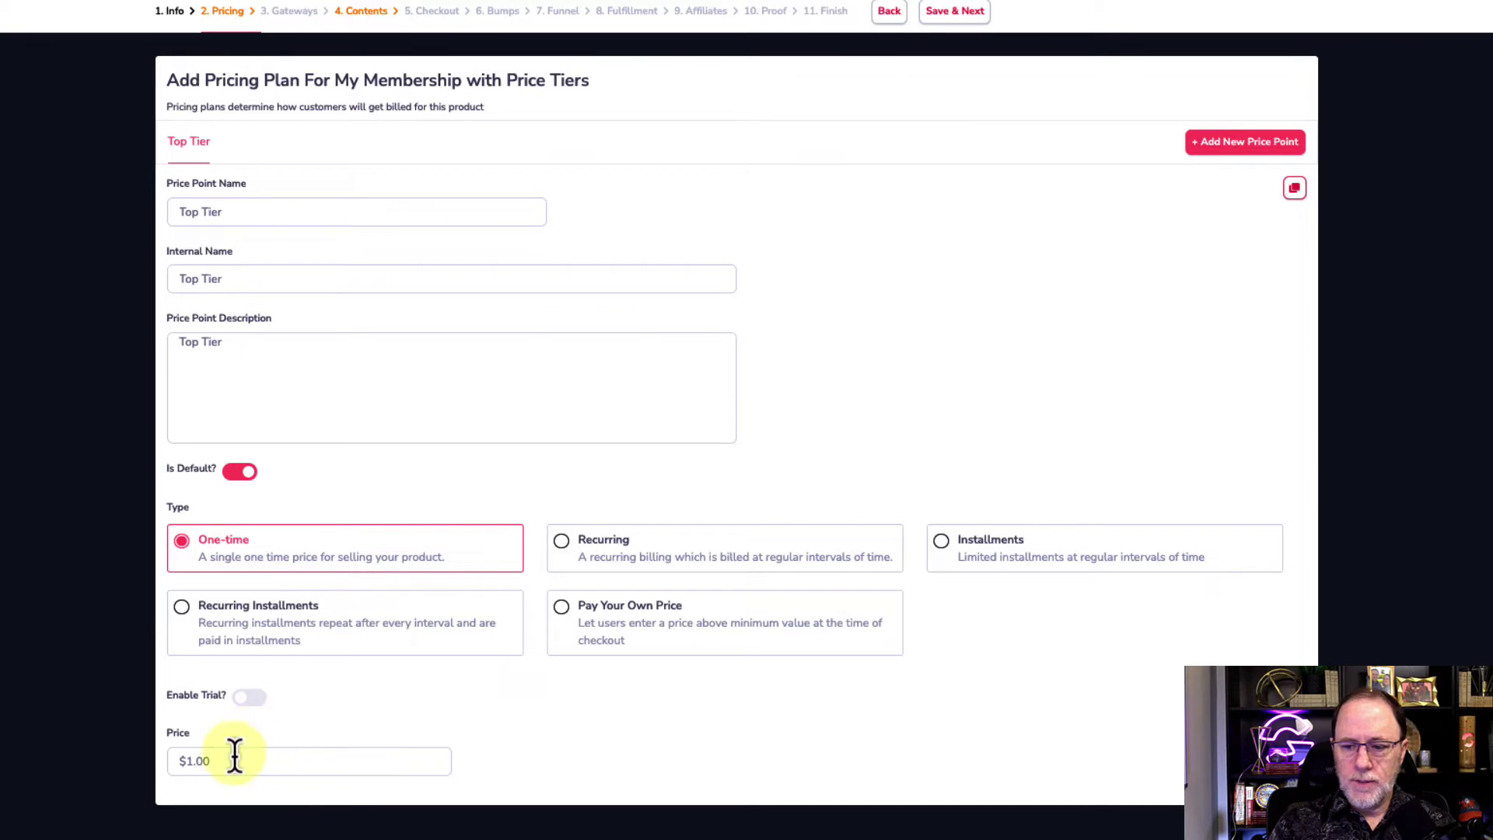
{"action": "triple_click", "coordinate": [236, 759]}
{"action": "type", "text": "5"}
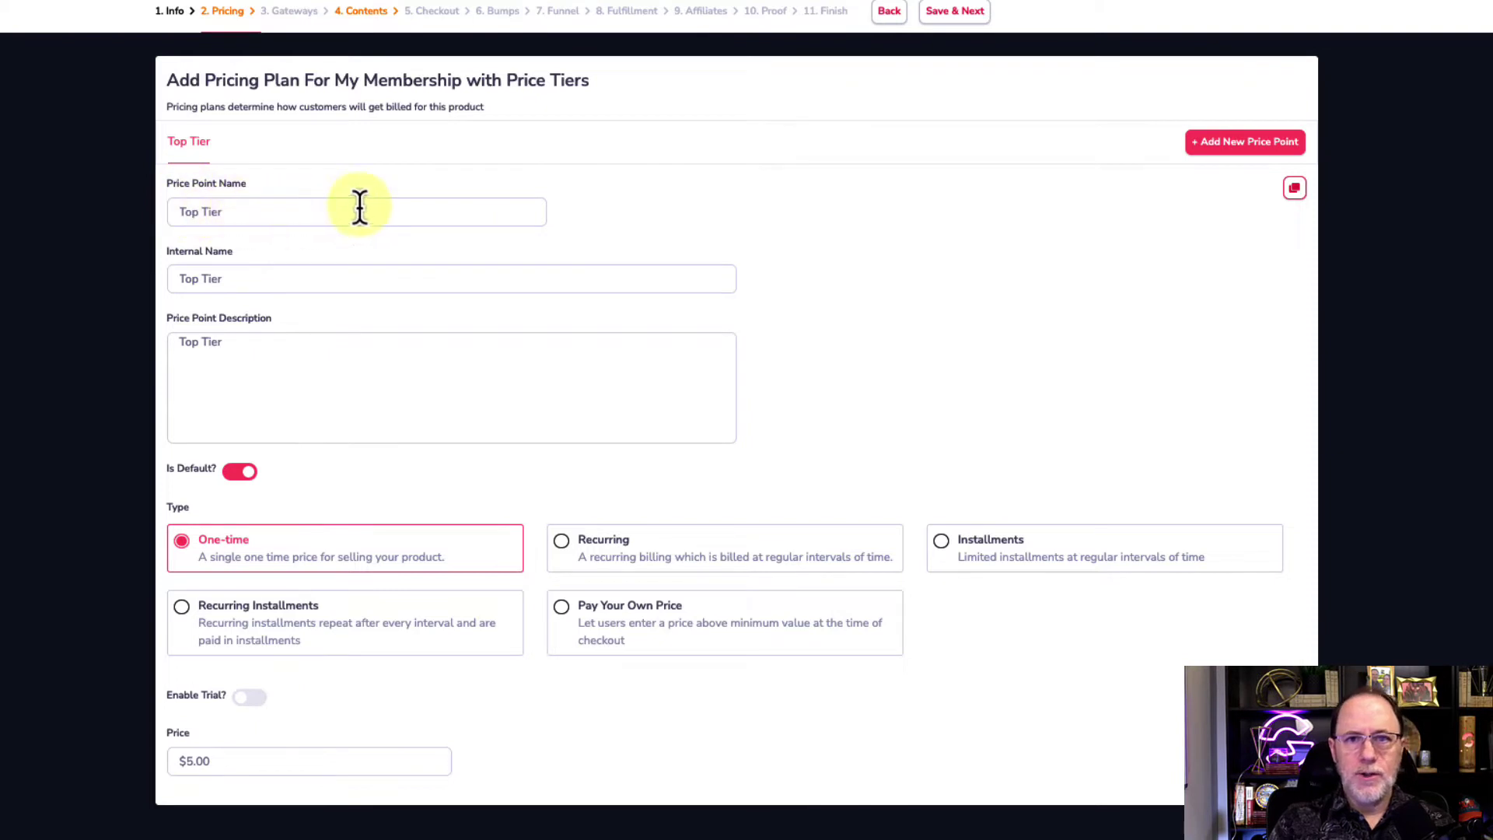
- Add a second price point with name, internal name and description "2nd Tier" and a one-time price of $2.00
{"action": "left_click", "coordinate": [1223, 145]}
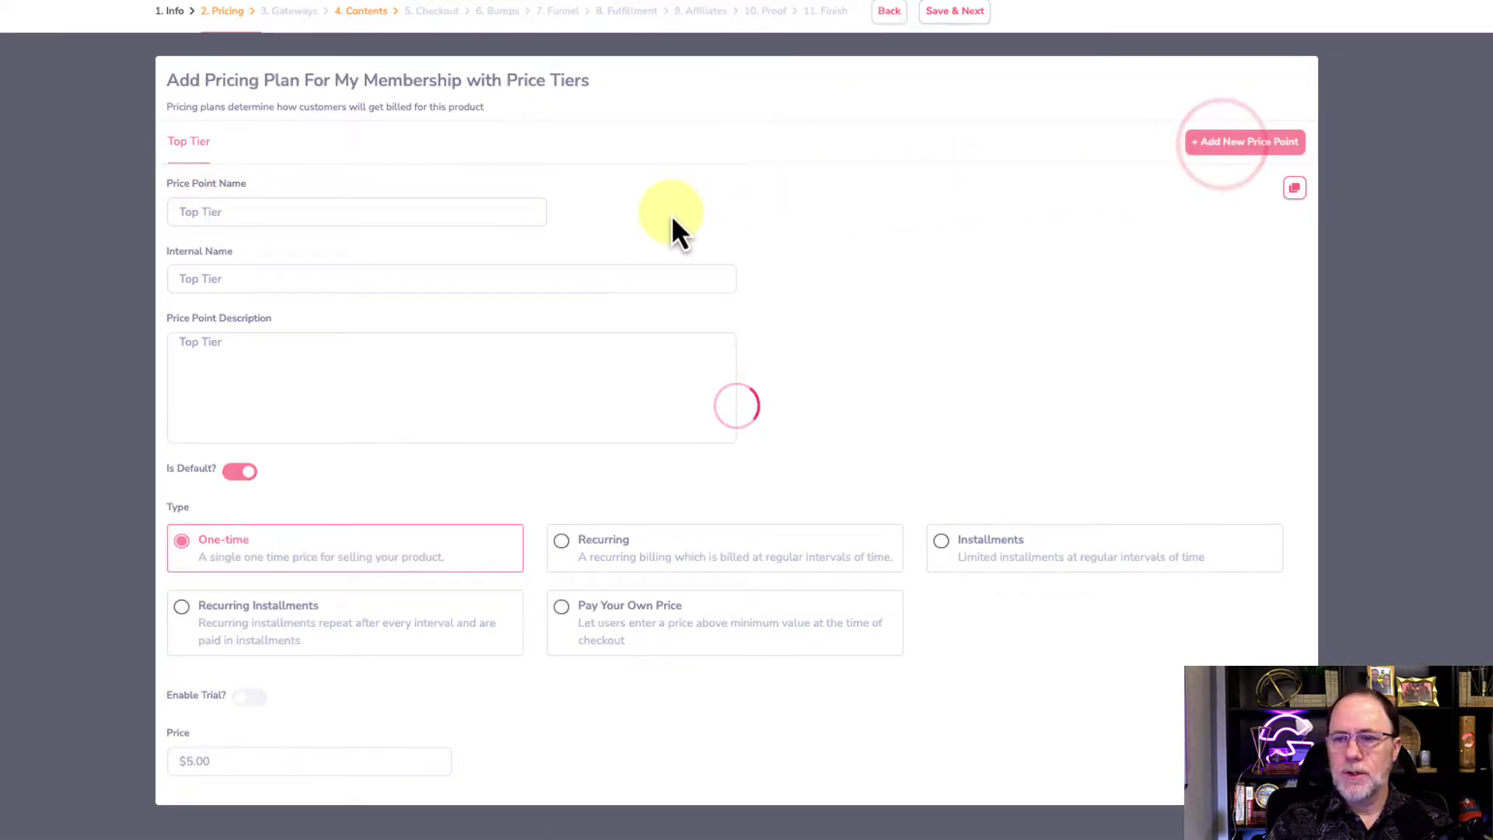
{"action": "left_click", "coordinate": [297, 210]}
{"action": "triple_click", "coordinate": [297, 210]}
{"action": "type", "text": "2nd Tier"}
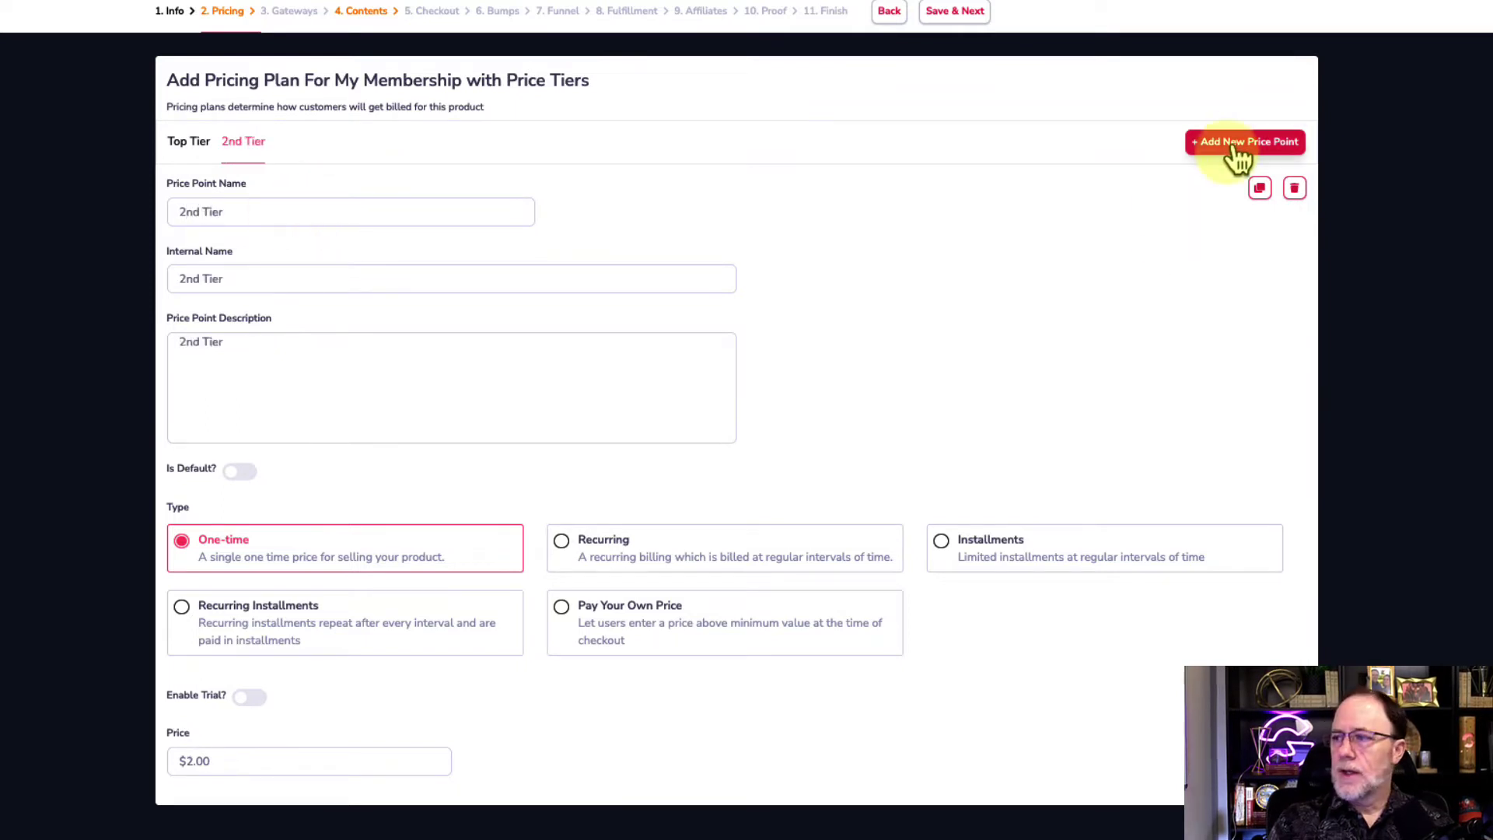
- Add a third price point with name, internal name and description "FREE" and a one-time price of $0.00
{"action": "left_click", "coordinate": [1236, 147]}
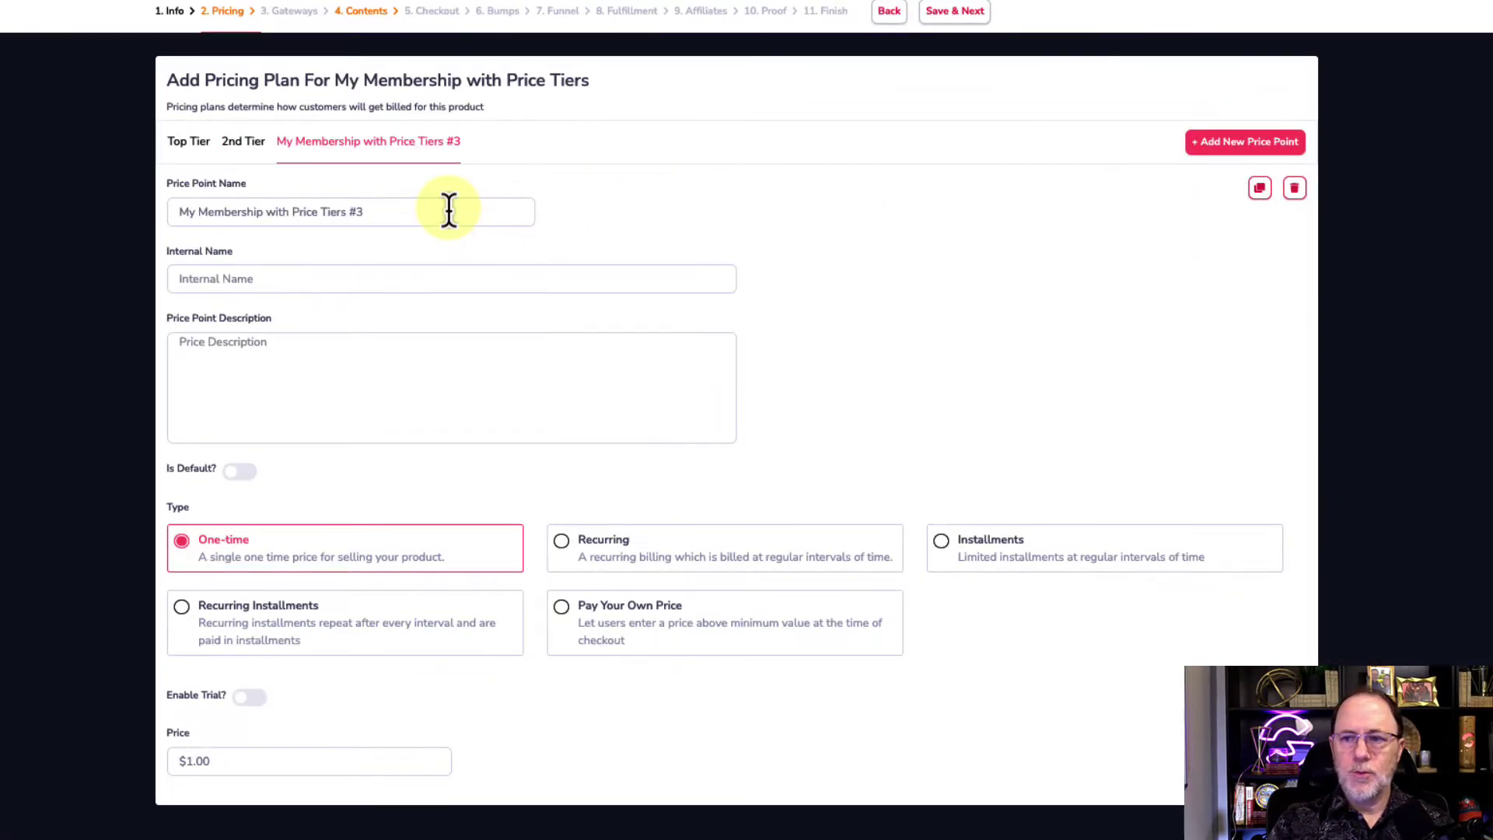
{"action": "triple_click", "coordinate": [413, 216]}
{"action": "type", "text": "FREE"}
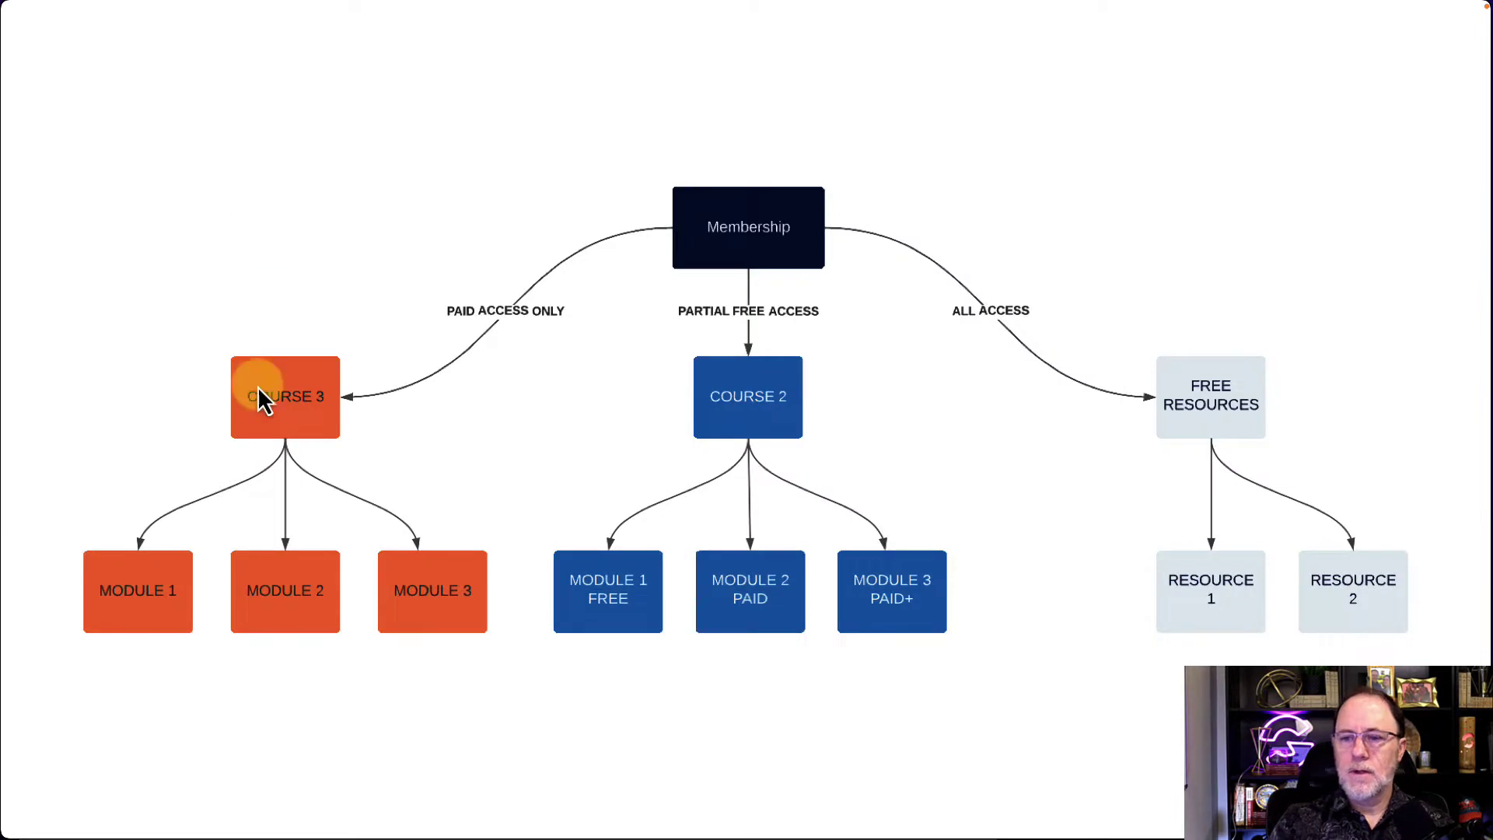
{"action": "key", "text": "Right"}
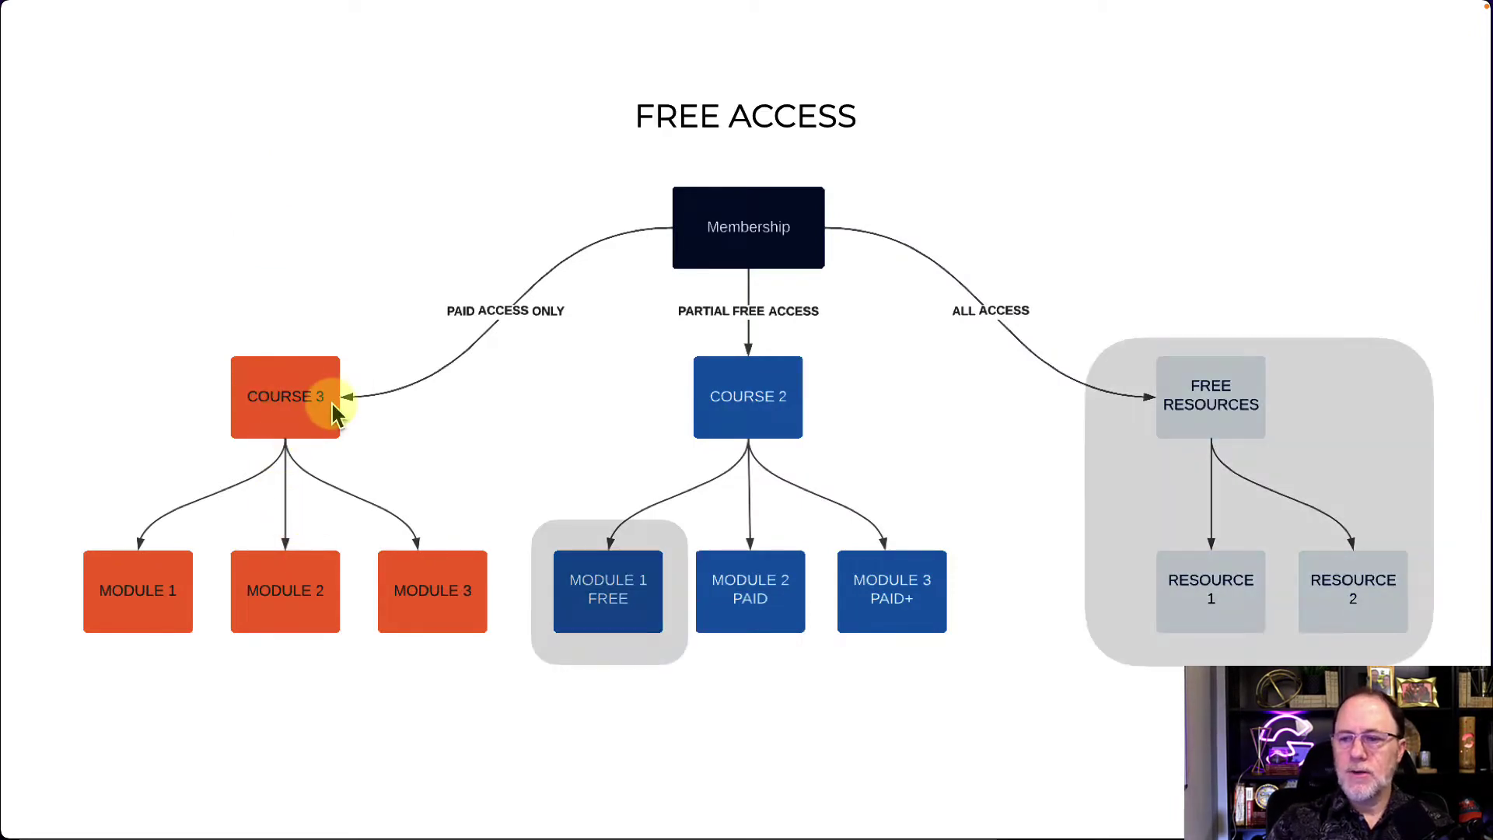
{"action": "key", "text": "Right"}
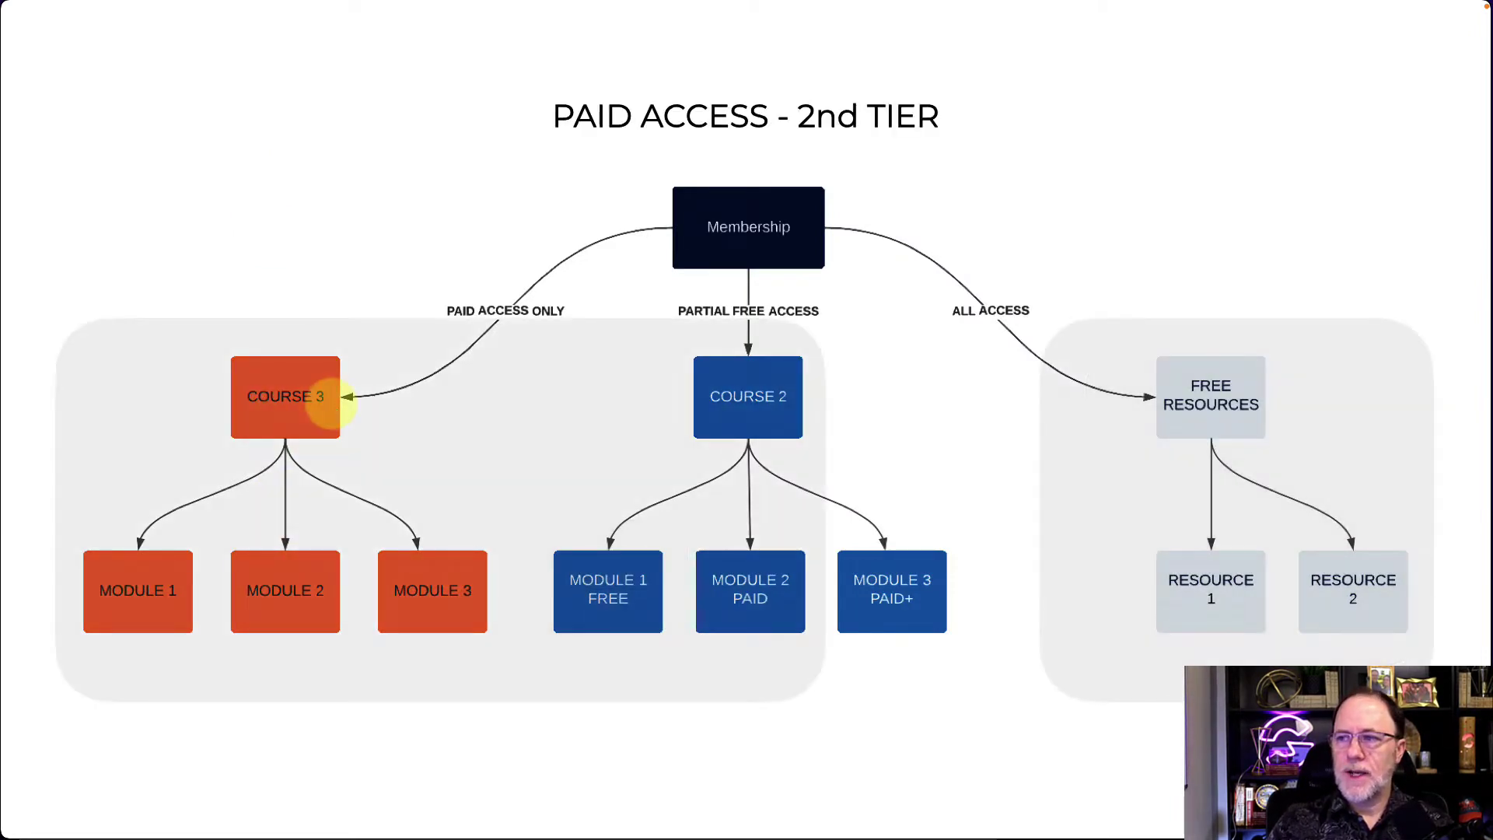
{"action": "key", "text": "Right"}
{"action": "key", "text": "Left"}
{"action": "key", "text": "Left"}
{"action": "key", "text": "Left"}
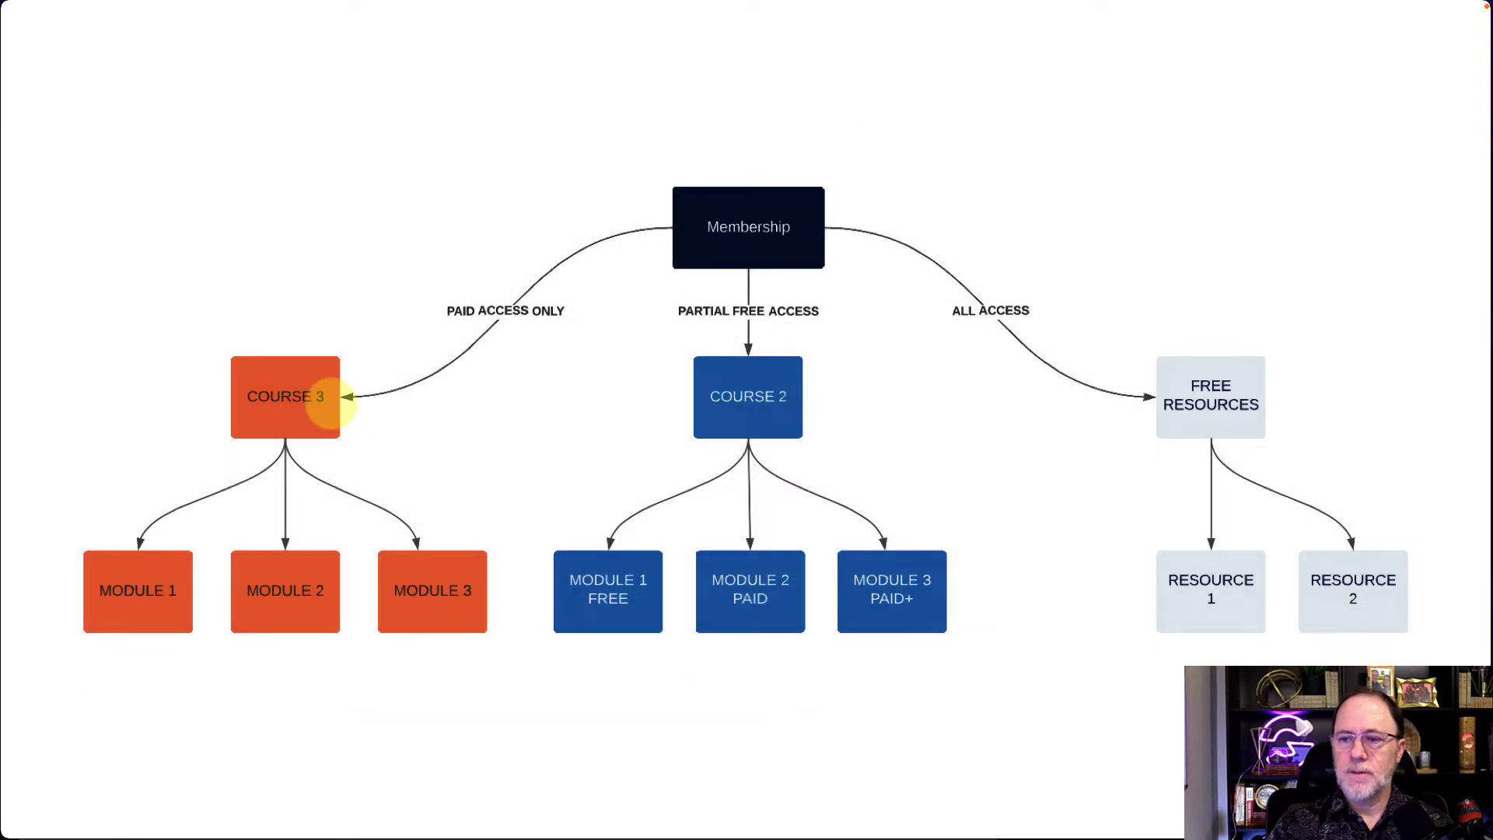
{"action": "key", "text": "Right"}
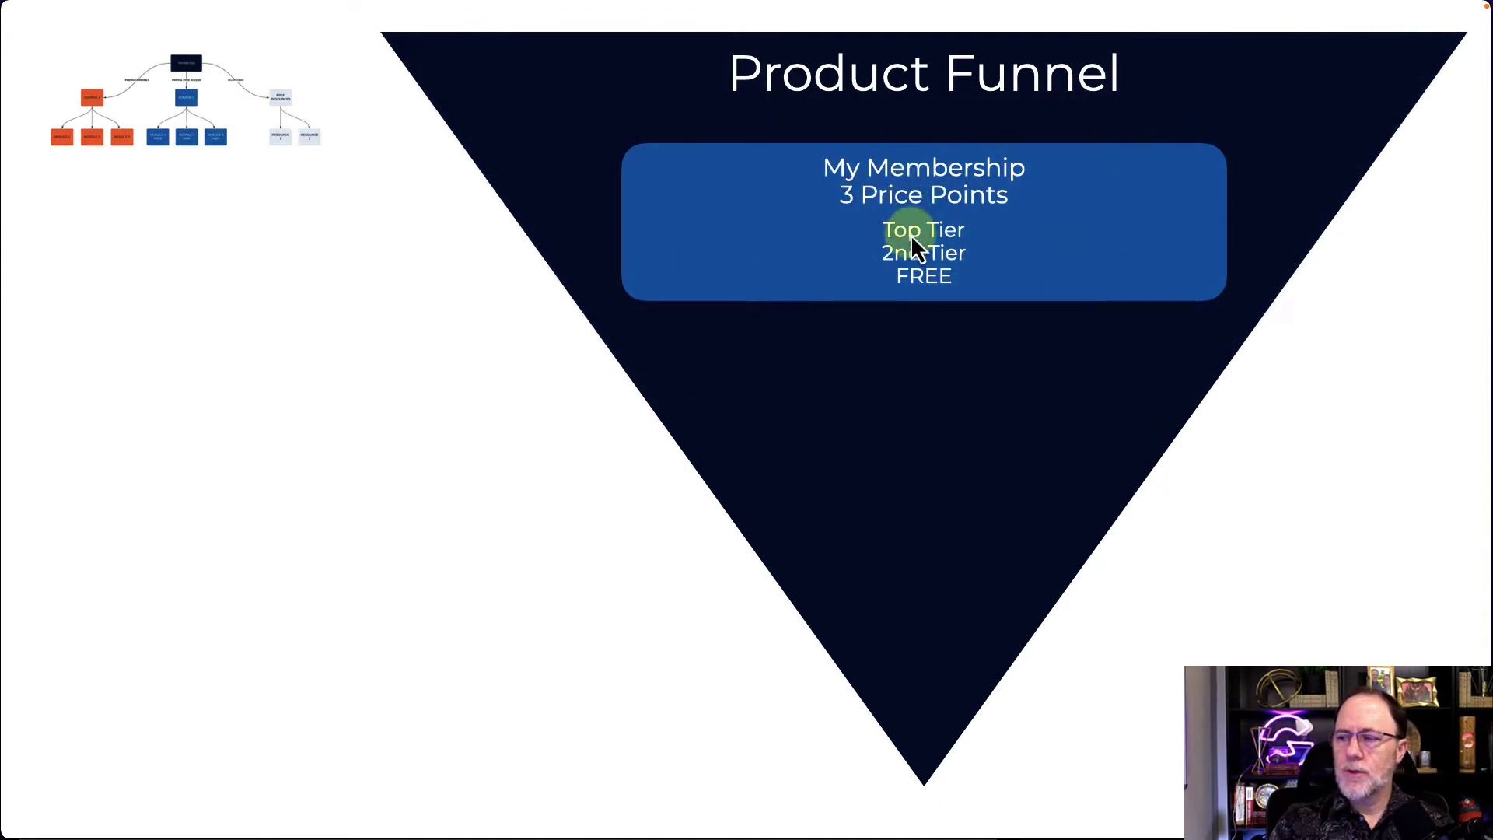
{"action": "key", "text": "super+Tab"}
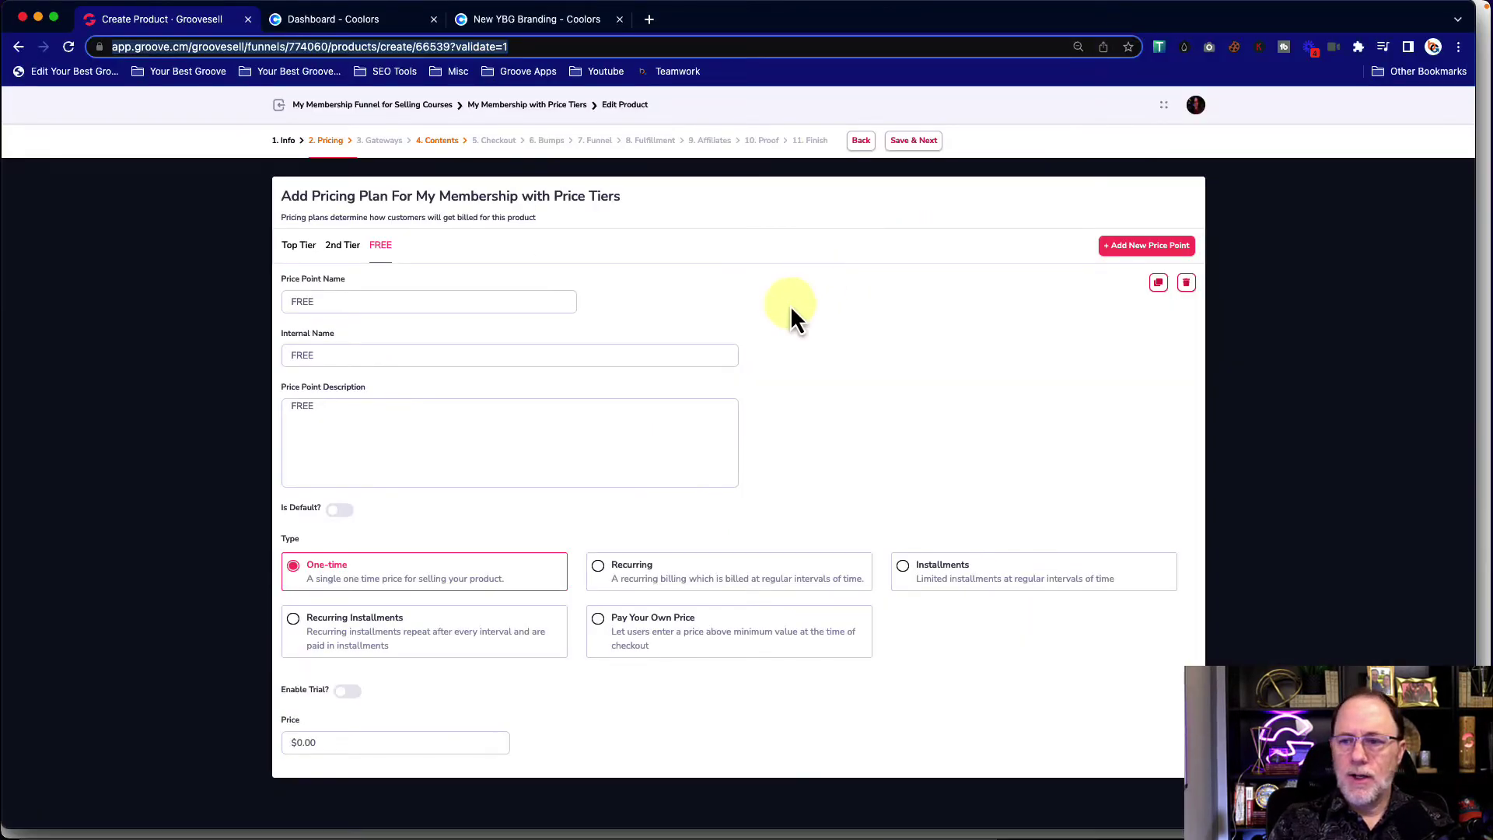
- Extend the FREE price point's description to at least five characters, and save the pricing and gateways stages to reach Contents
{"action": "left_click", "coordinate": [918, 144]}
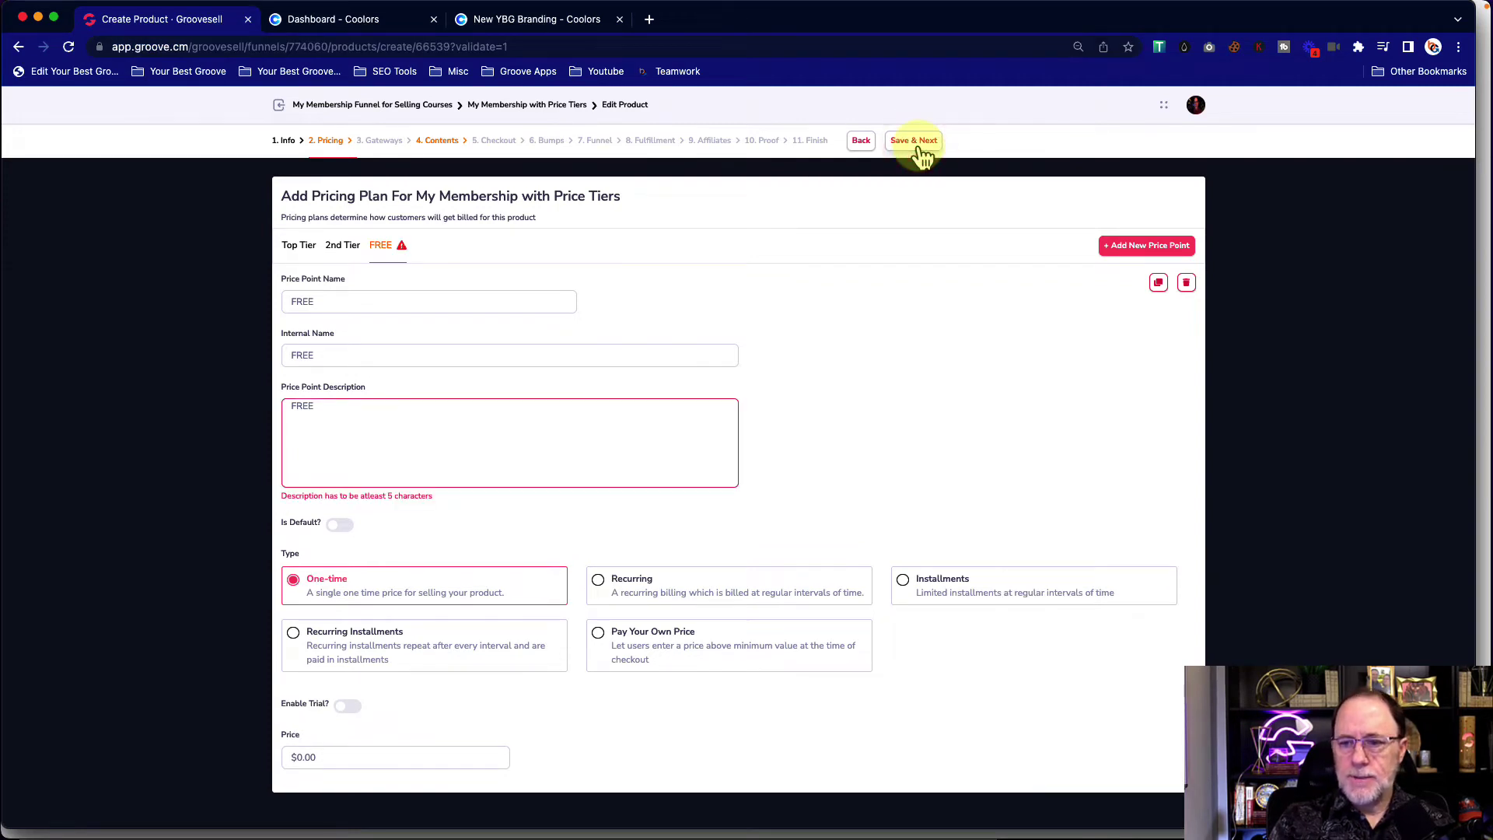
{"action": "left_click", "coordinate": [385, 419]}
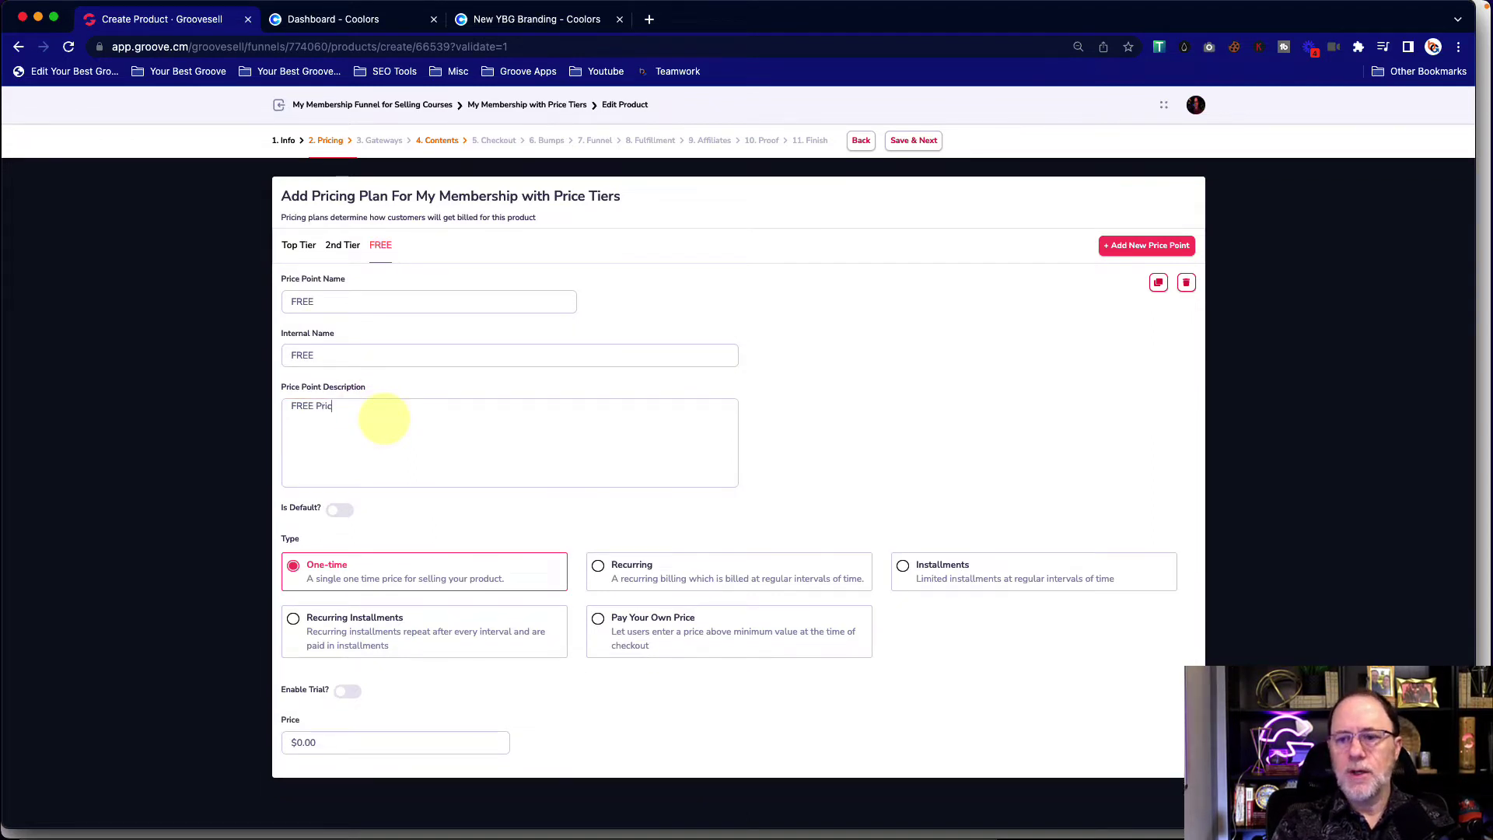
{"action": "left_click", "coordinate": [909, 142]}
{"action": "left_click", "coordinate": [902, 144]}
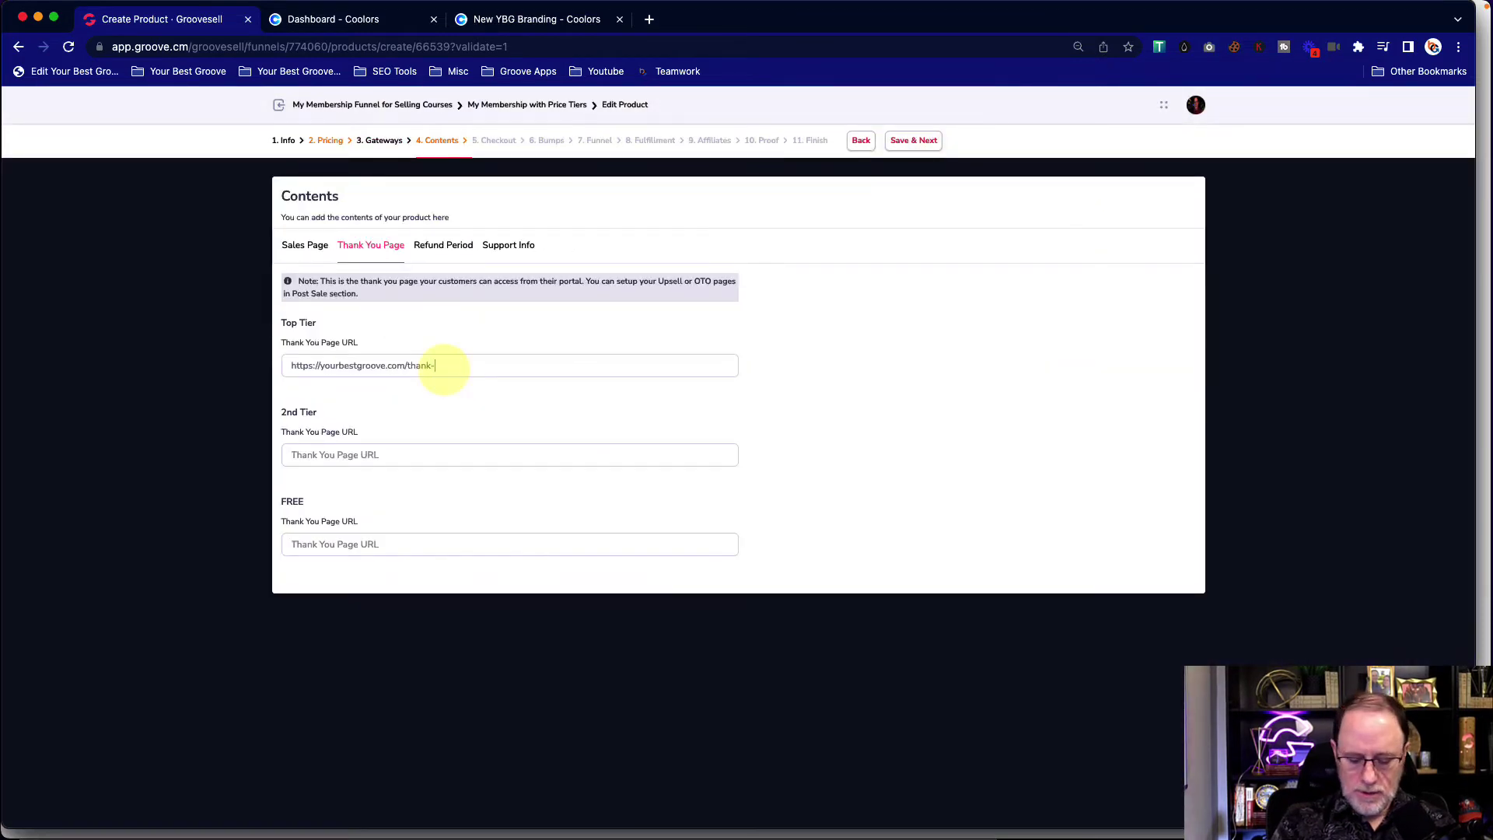
{"action": "triple_click", "coordinate": [444, 369]}
{"action": "key", "text": "super+c"}
{"action": "left_click", "coordinate": [391, 459]}
{"action": "key", "text": "super+v"}
{"action": "left_click", "coordinate": [386, 543]}
{"action": "key", "text": "super+v"}
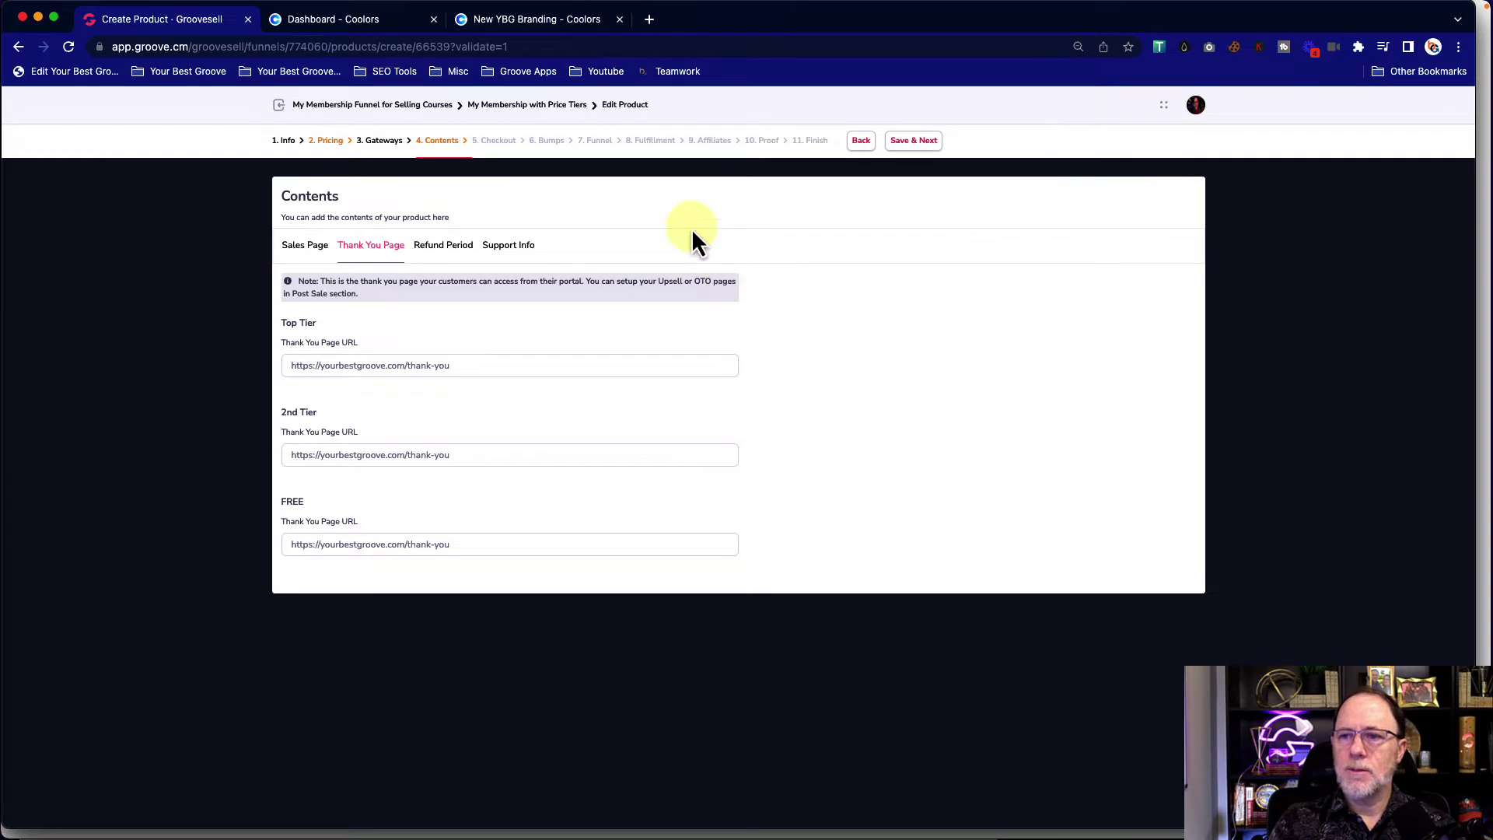
{"action": "left_click", "coordinate": [898, 148]}
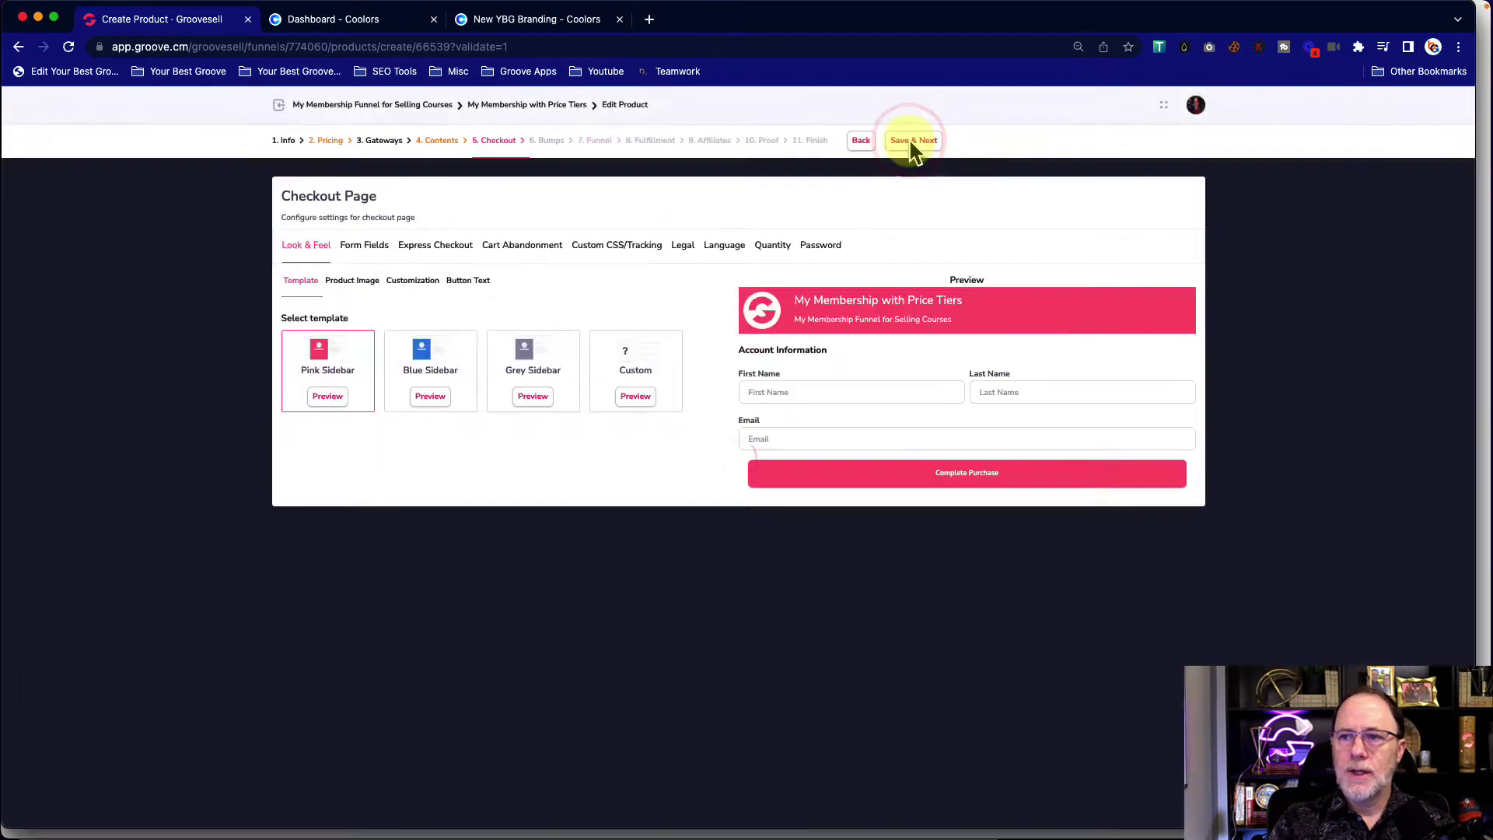
- Save the checkout stage, advance to Fulfillment and look through the memberships of the Top Tier, 2nd Tier and FREE price points
{"action": "left_click", "coordinate": [923, 146]}
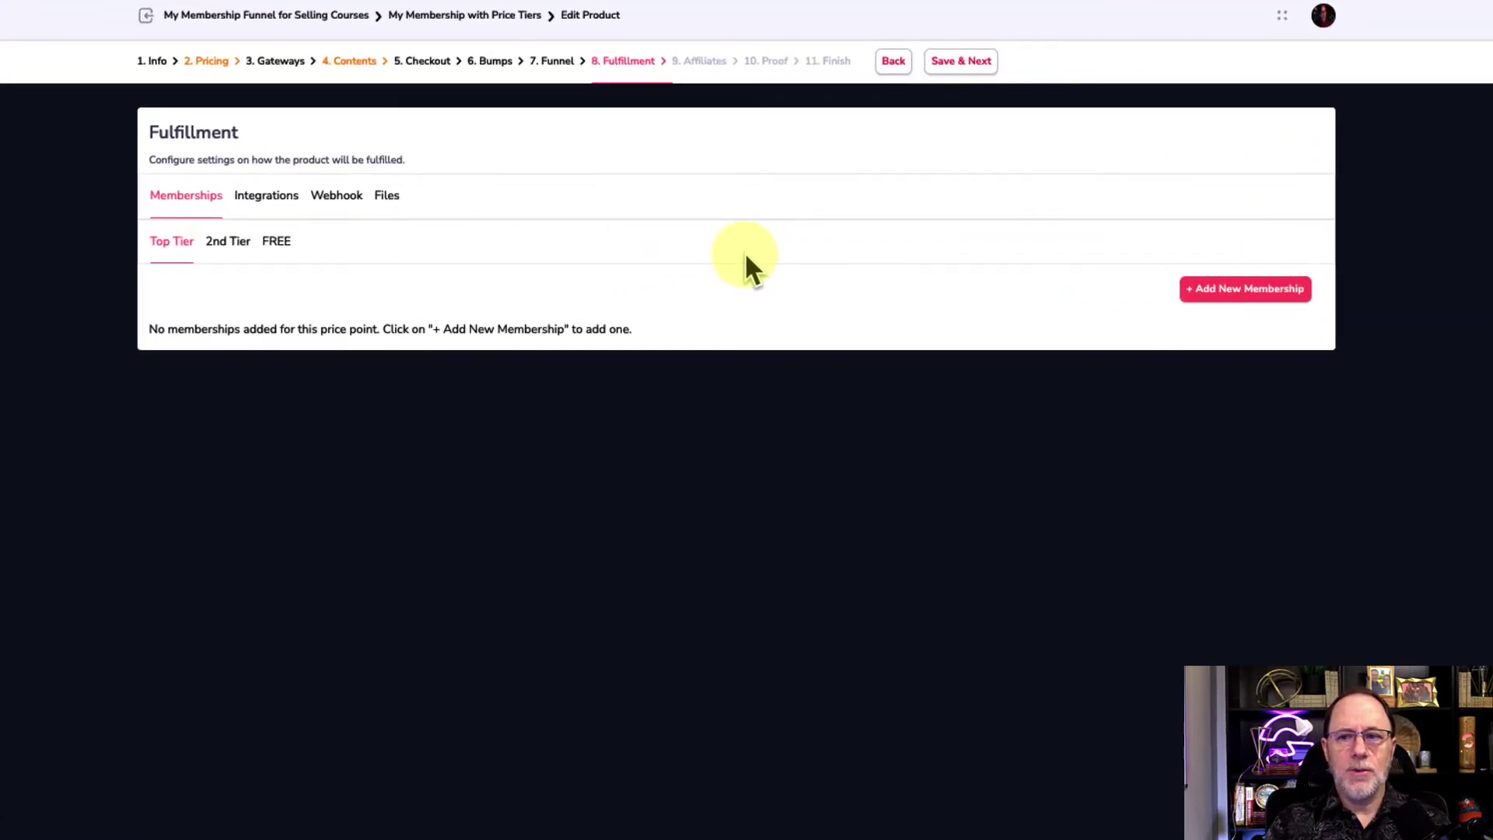
{"action": "left_click", "coordinate": [224, 246]}
{"action": "left_click", "coordinate": [269, 241]}
{"action": "left_click", "coordinate": [168, 242]}
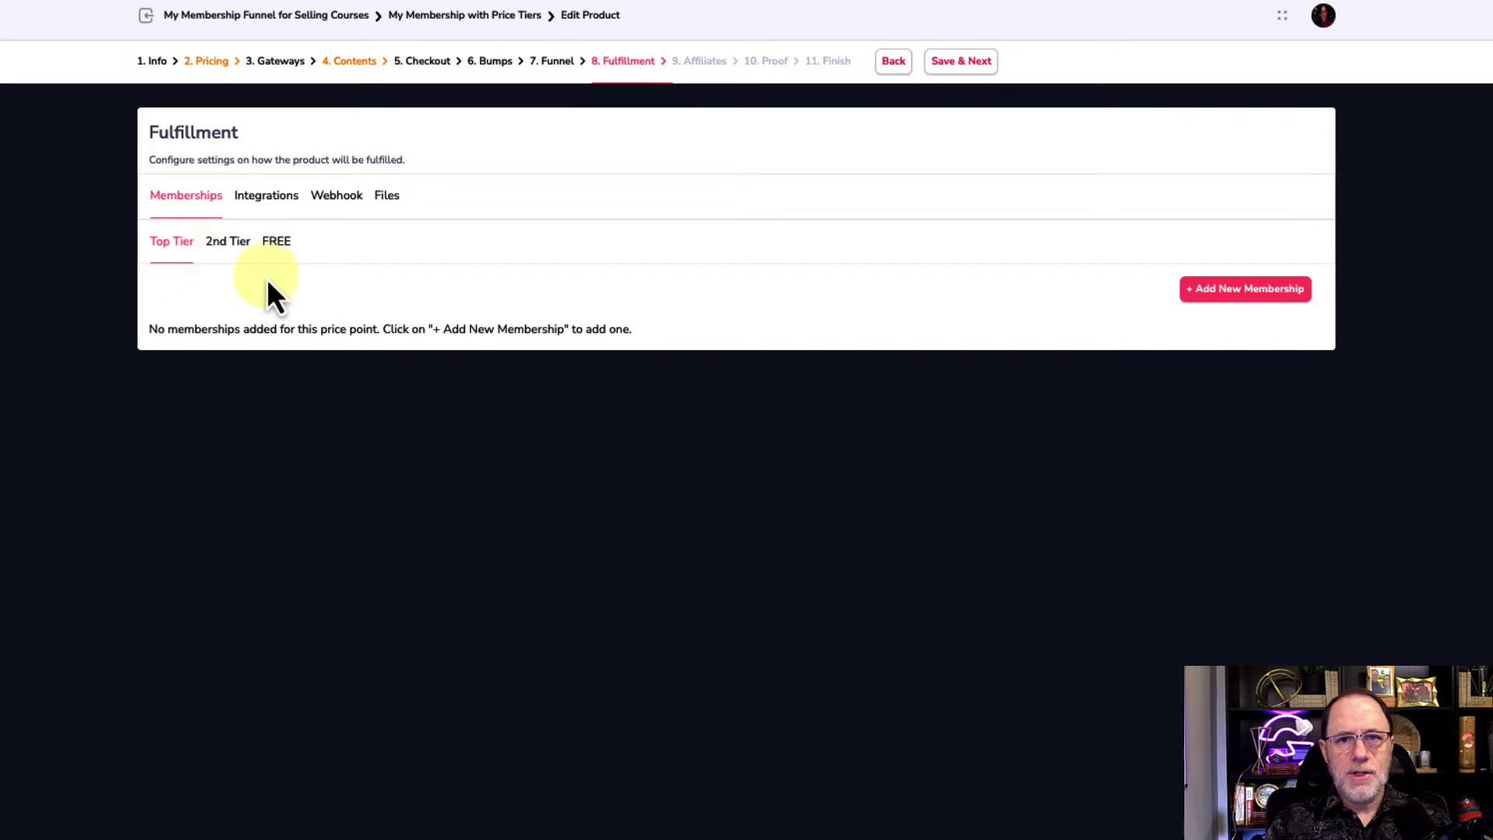
- Add the Sell Your Courses with Groove membership with Top Tier access level to the Top Tier price point
{"action": "left_click", "coordinate": [1263, 289]}
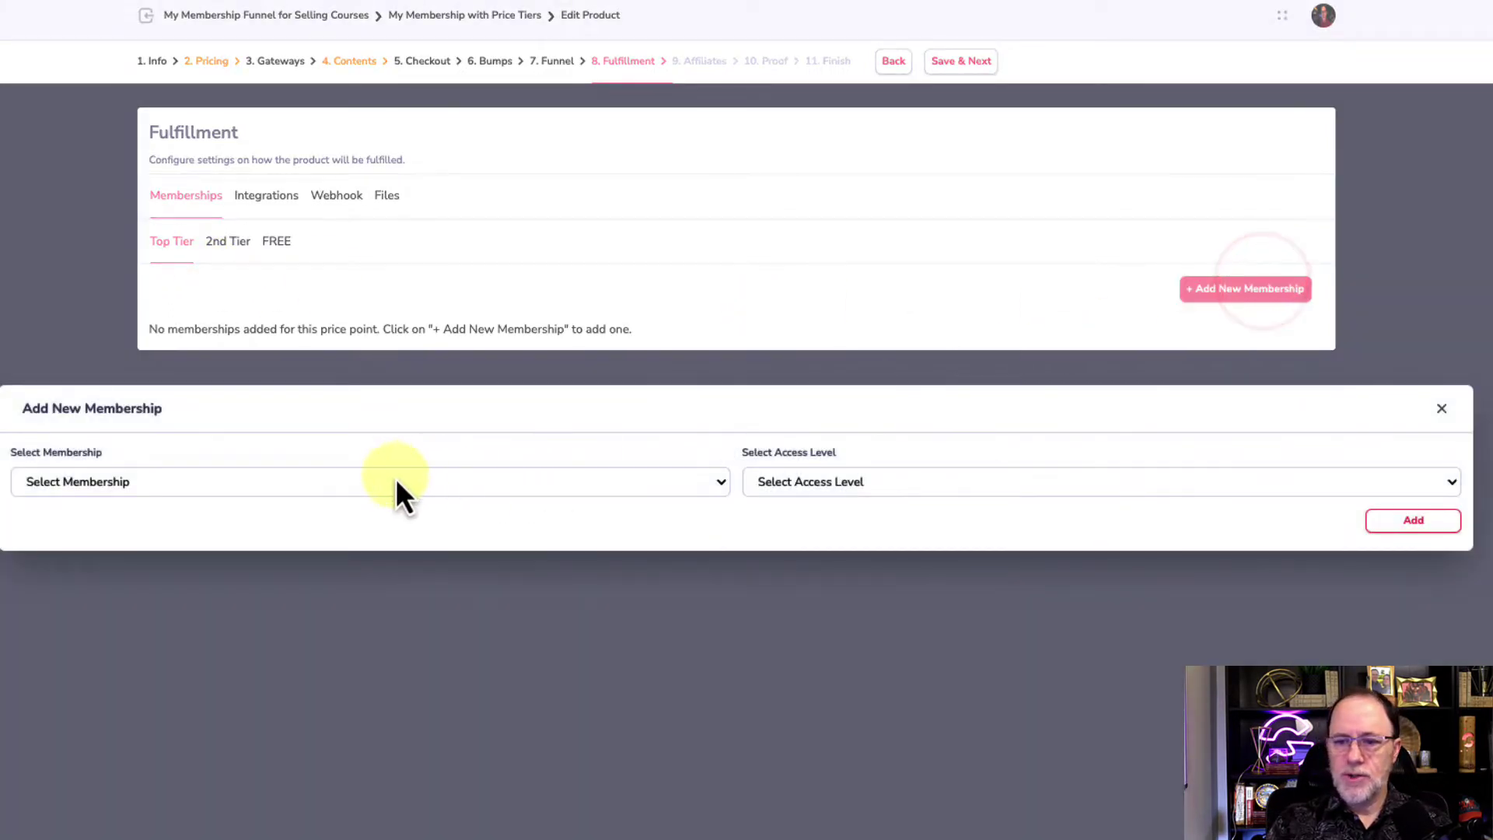
{"action": "left_click", "coordinate": [396, 482]}
{"action": "left_click", "coordinate": [290, 499]}
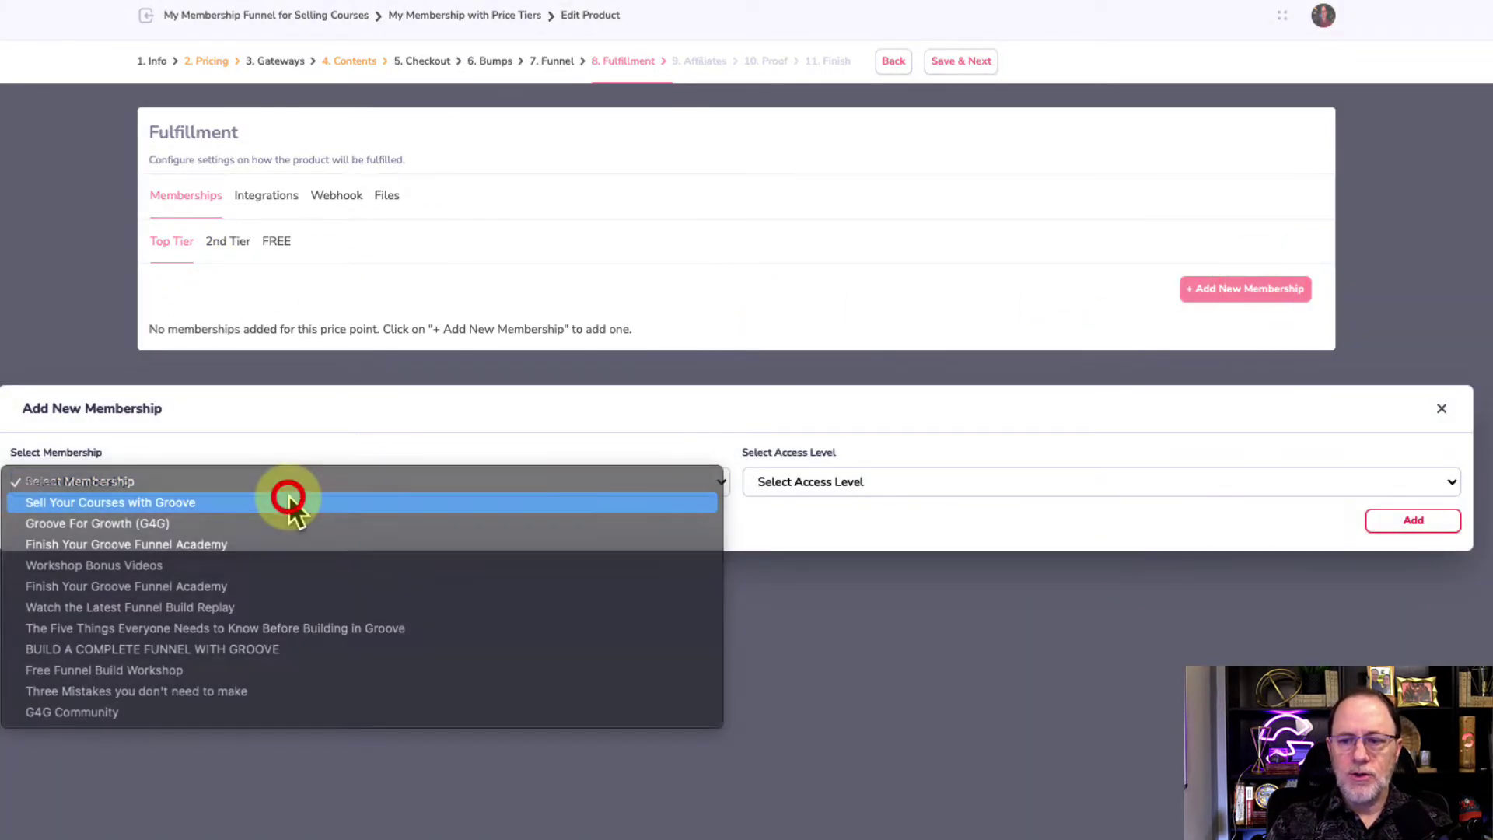
{"action": "left_click", "coordinate": [813, 483]}
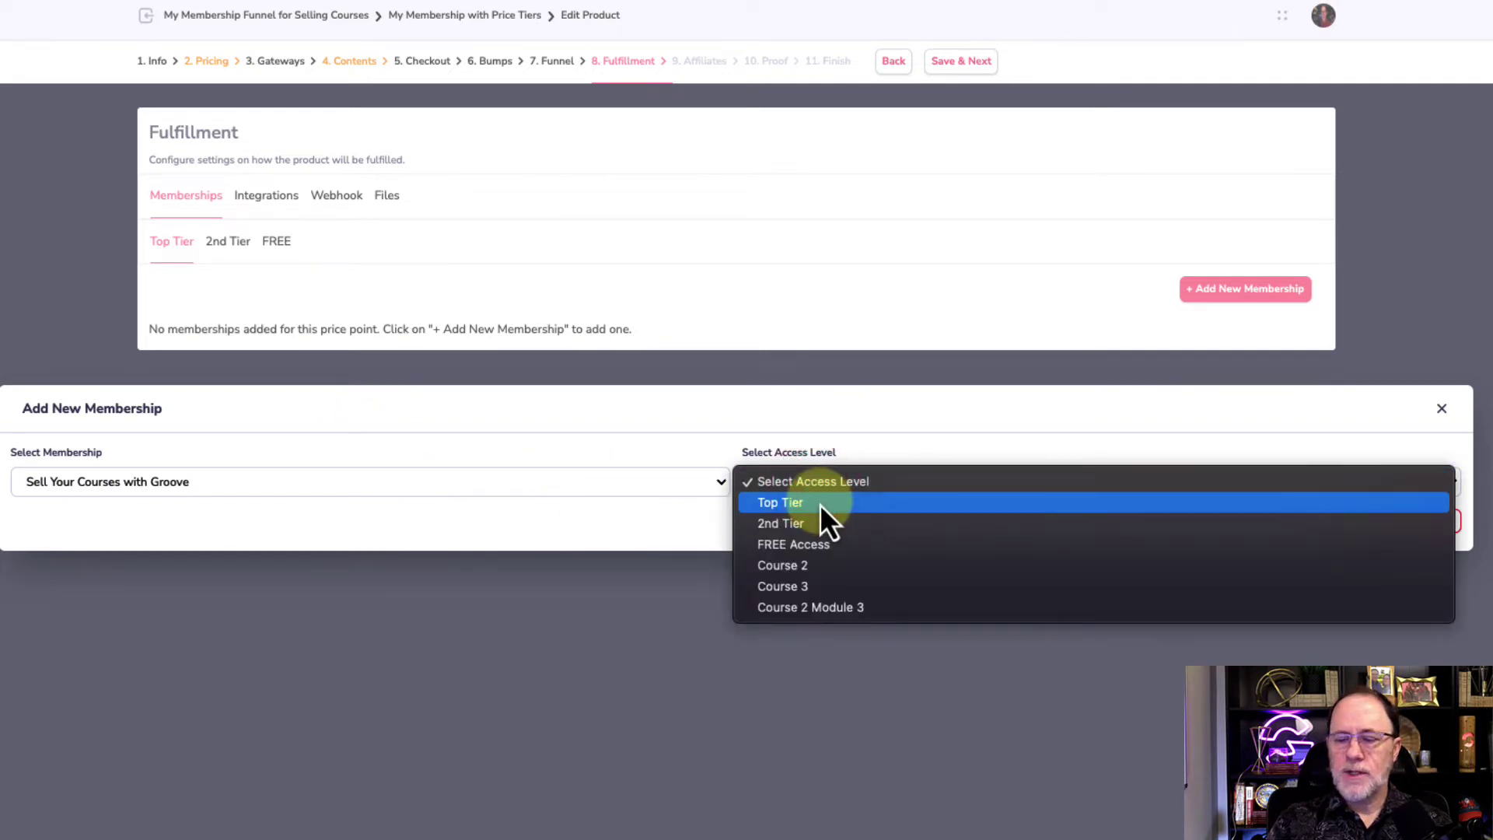
{"action": "left_click", "coordinate": [819, 503]}
{"action": "left_click", "coordinate": [1399, 520]}
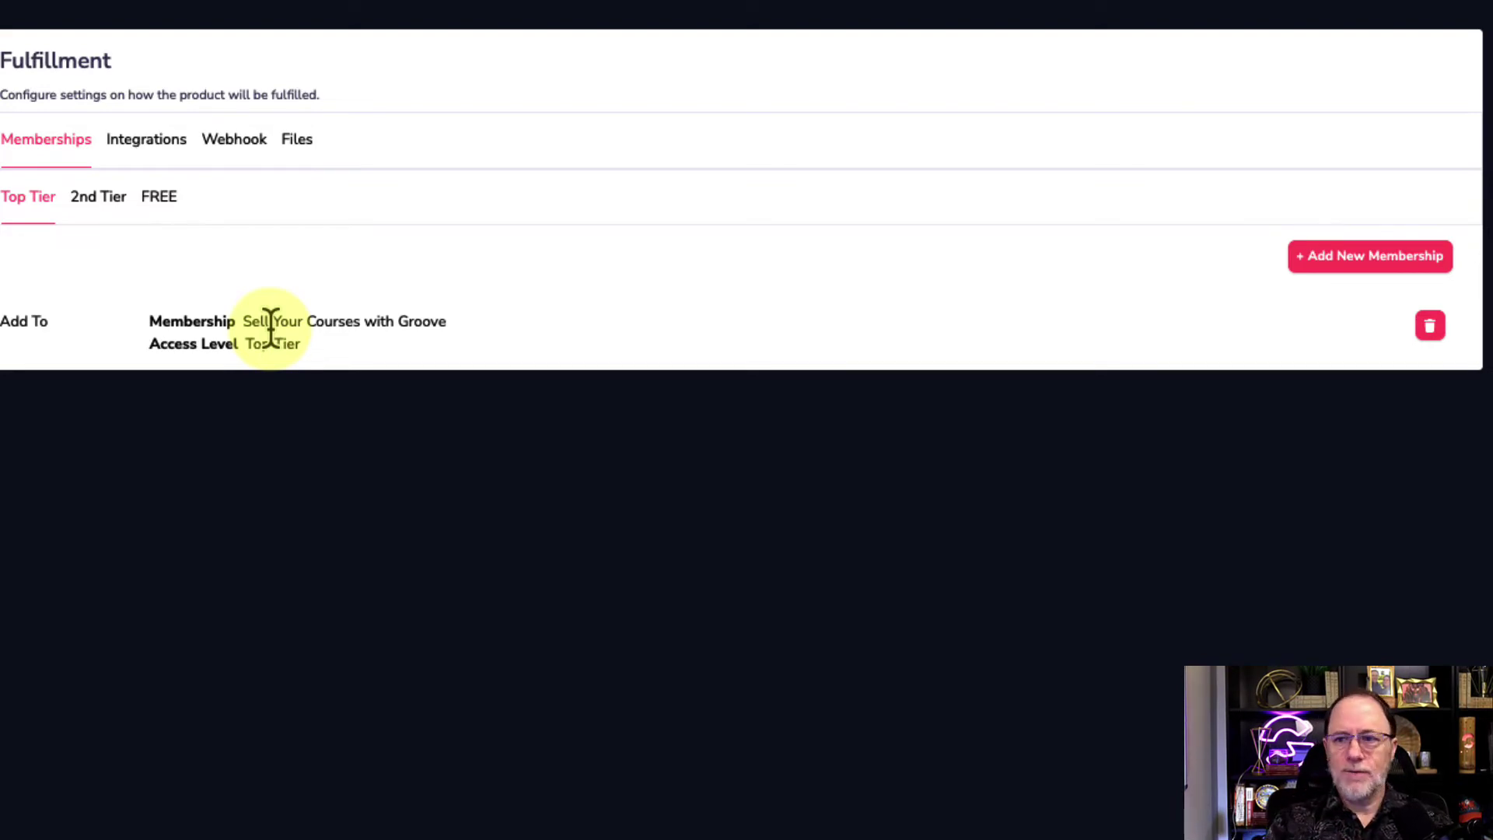
- Add the Sell Your Courses with Groove membership with 2nd Tier access level to the 2nd Tier price point
{"action": "left_click", "coordinate": [98, 197]}
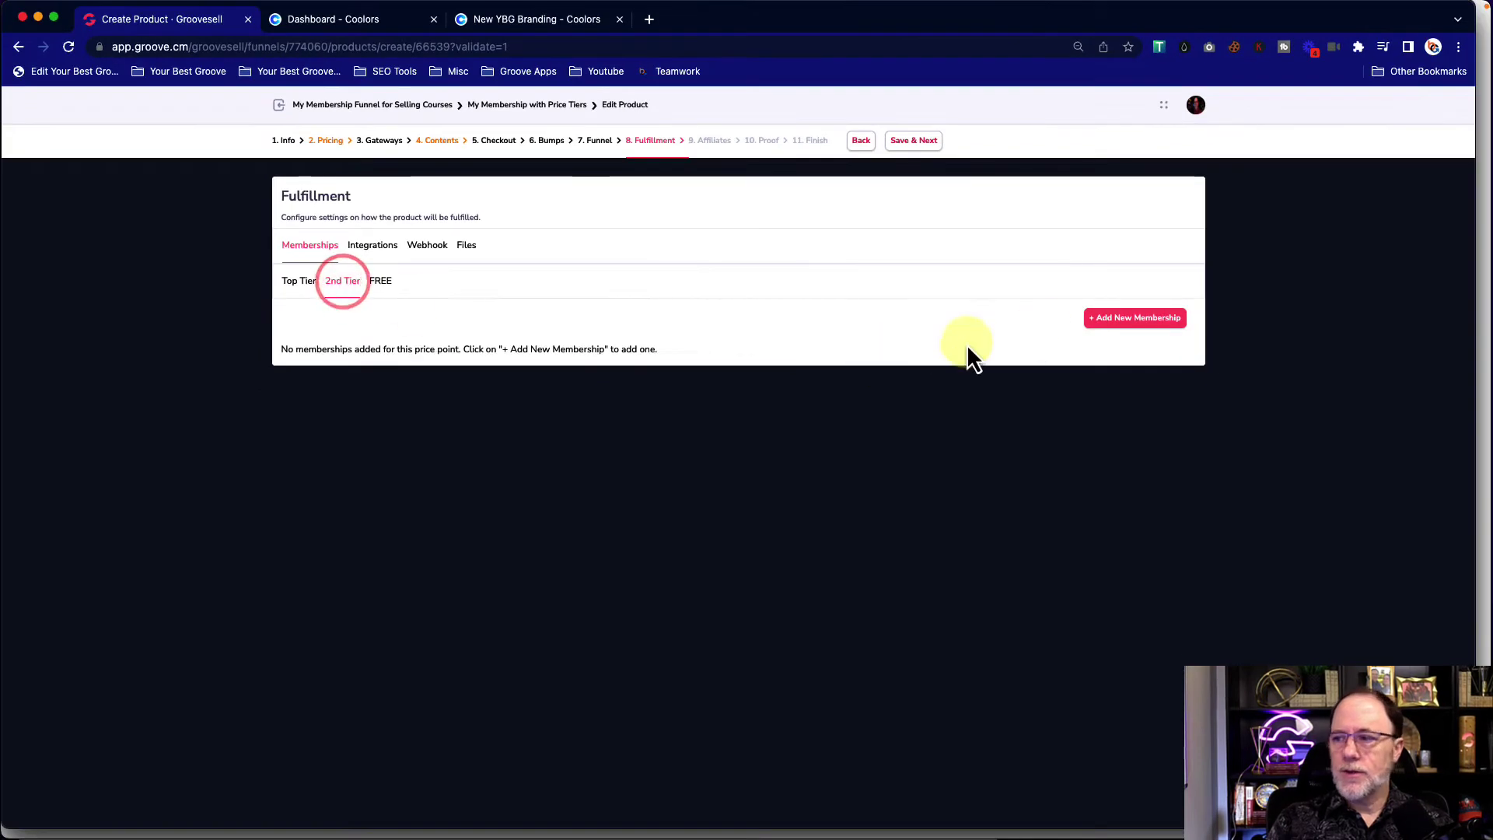
{"action": "left_click", "coordinate": [1113, 319]}
{"action": "left_click", "coordinate": [539, 469]}
{"action": "left_click", "coordinate": [540, 468]}
{"action": "left_click", "coordinate": [790, 468]}
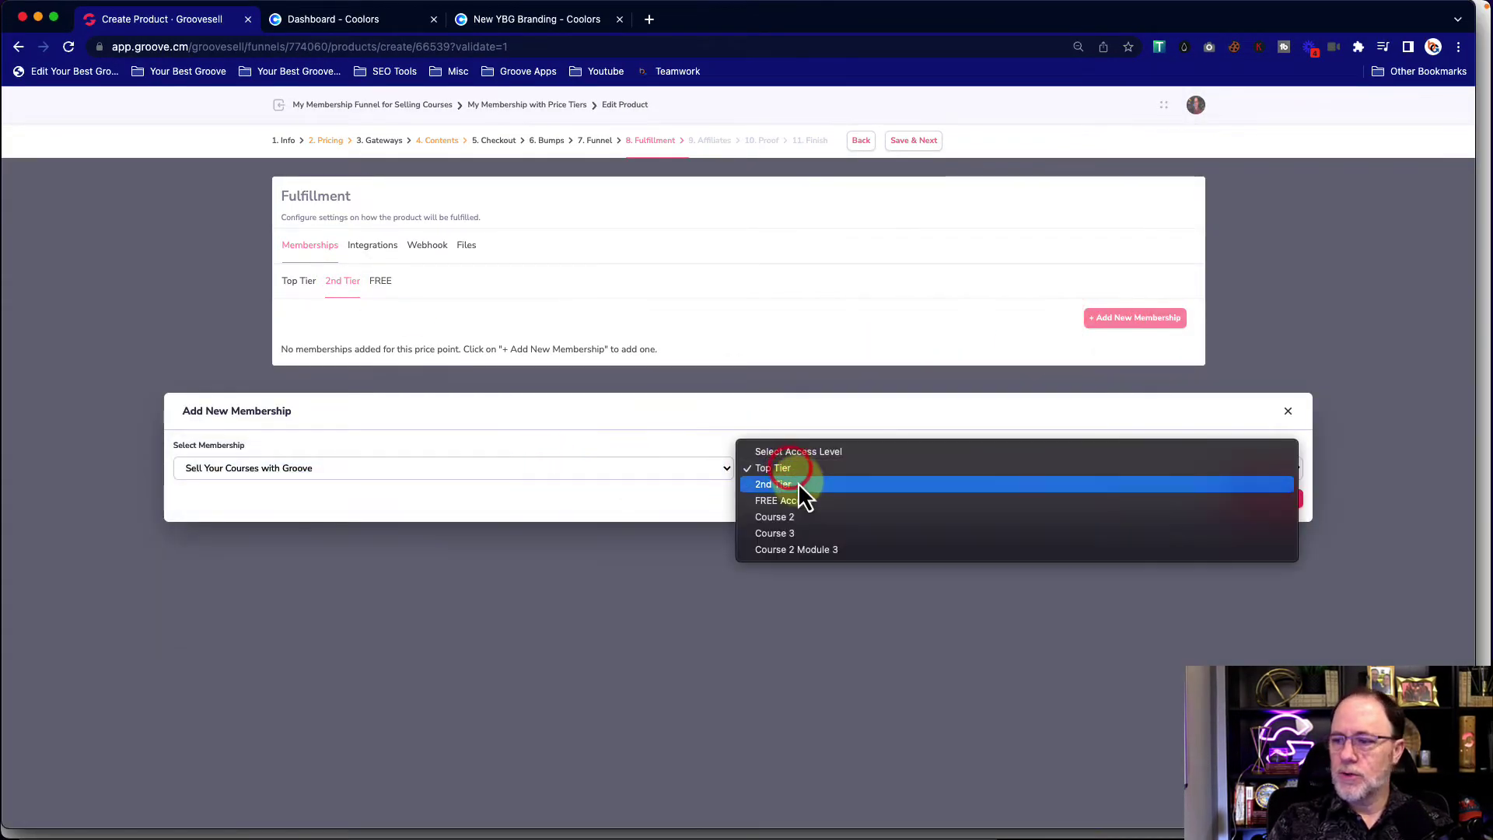
{"action": "left_click", "coordinate": [796, 483]}
{"action": "left_click", "coordinate": [1274, 501]}
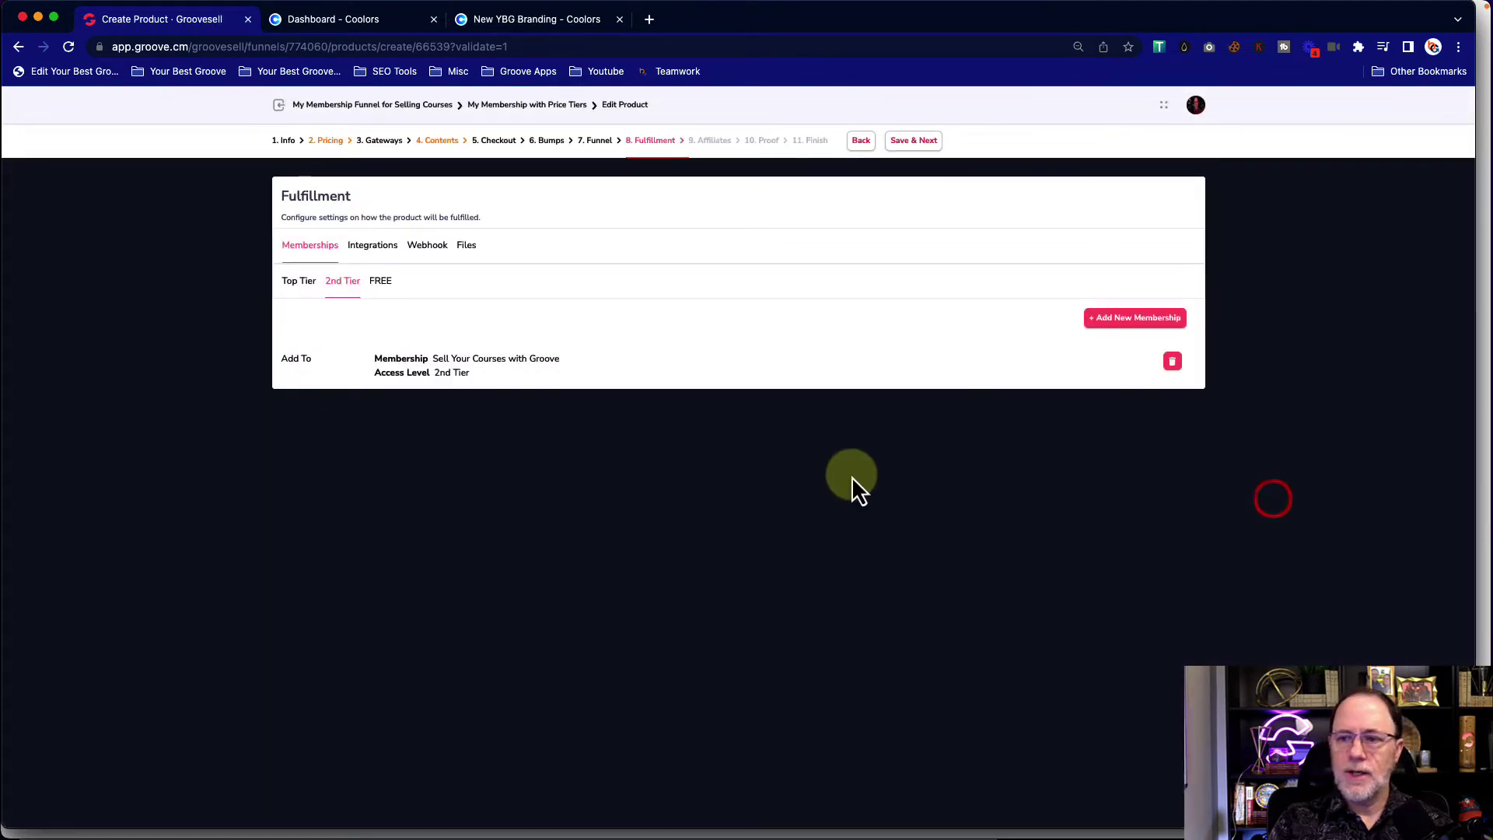
- Start a new Sell Your Courses with Groove membership for the FREE price point and open its access level choices
{"action": "left_click", "coordinate": [382, 282]}
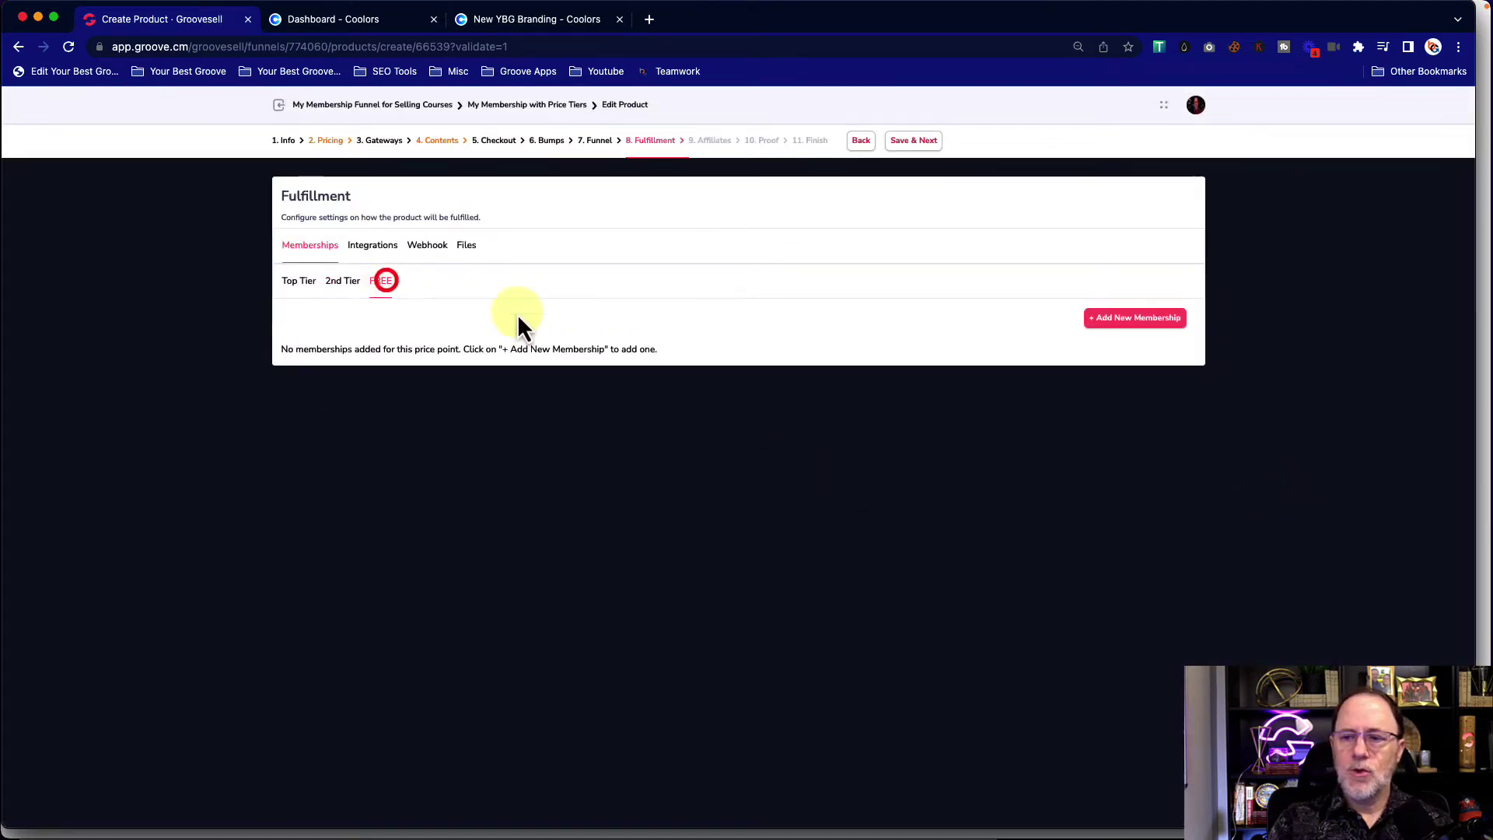
{"action": "left_click", "coordinate": [1116, 319]}
{"action": "left_click", "coordinate": [777, 469]}
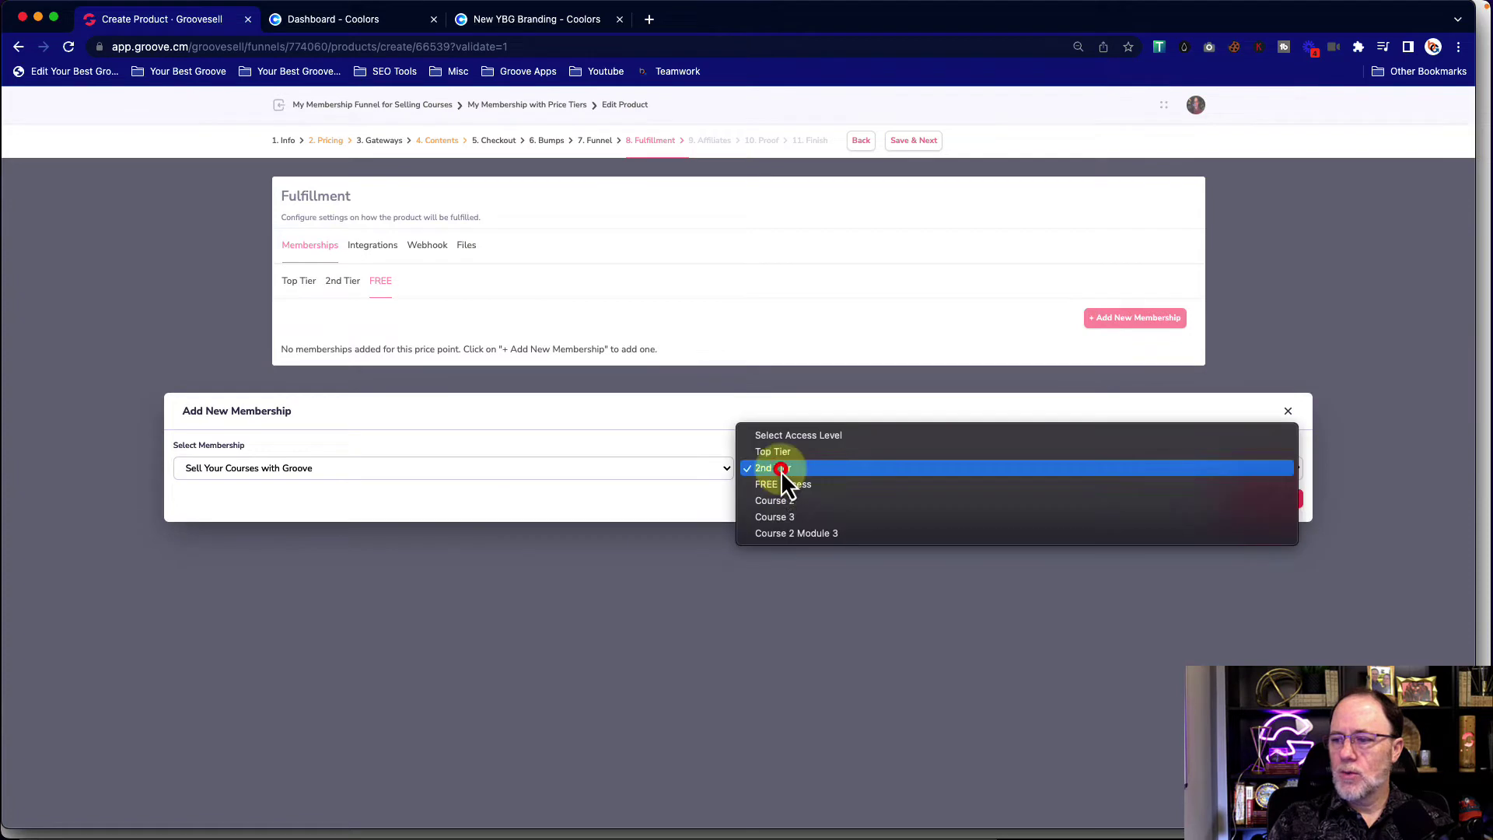
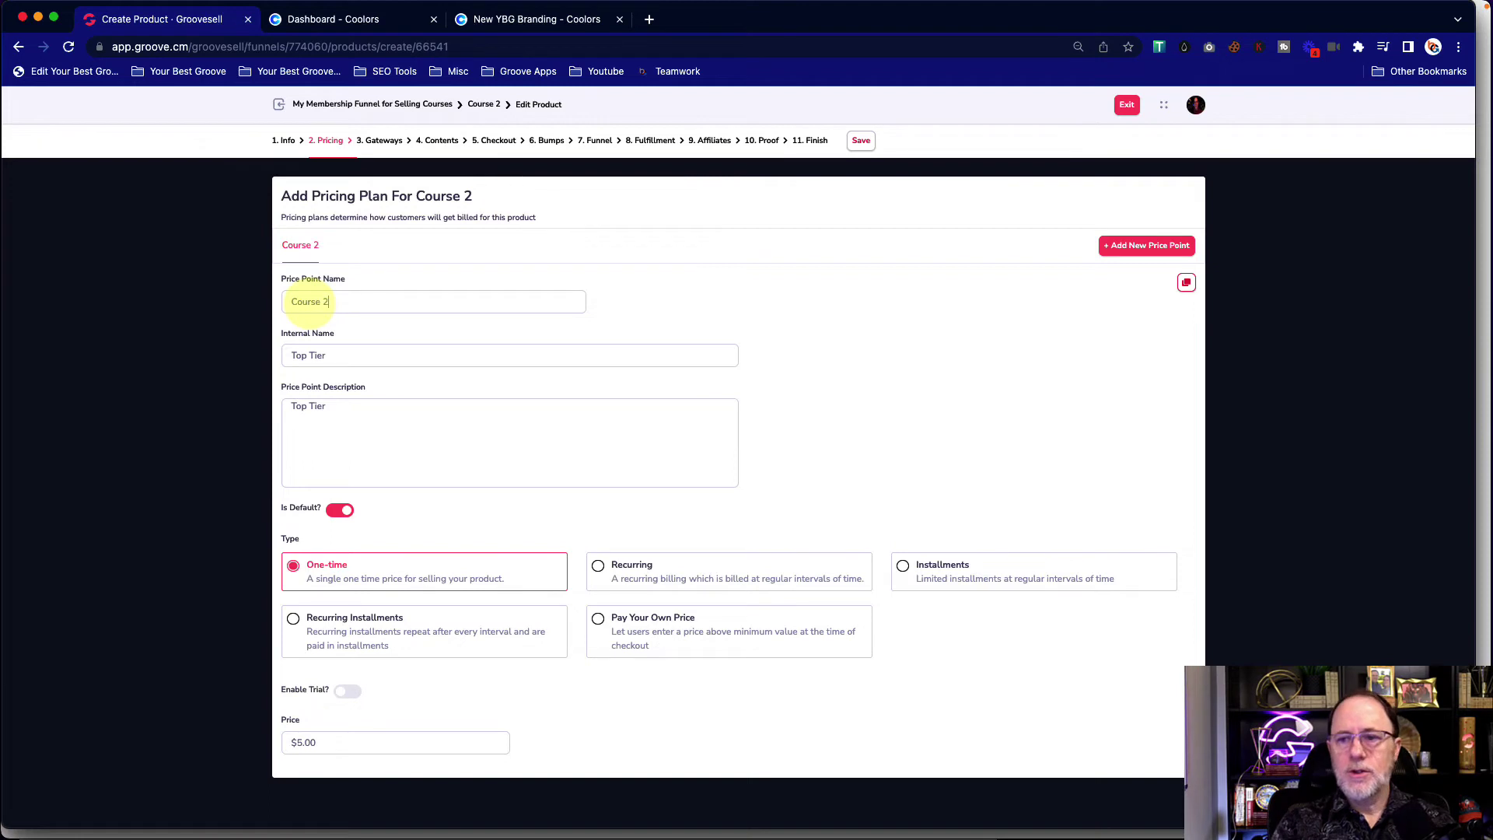
- Set the Course 2 price point's internal name and description to "Course 2" and its one-time price to $2.00
{"action": "triple_click", "coordinate": [309, 302]}
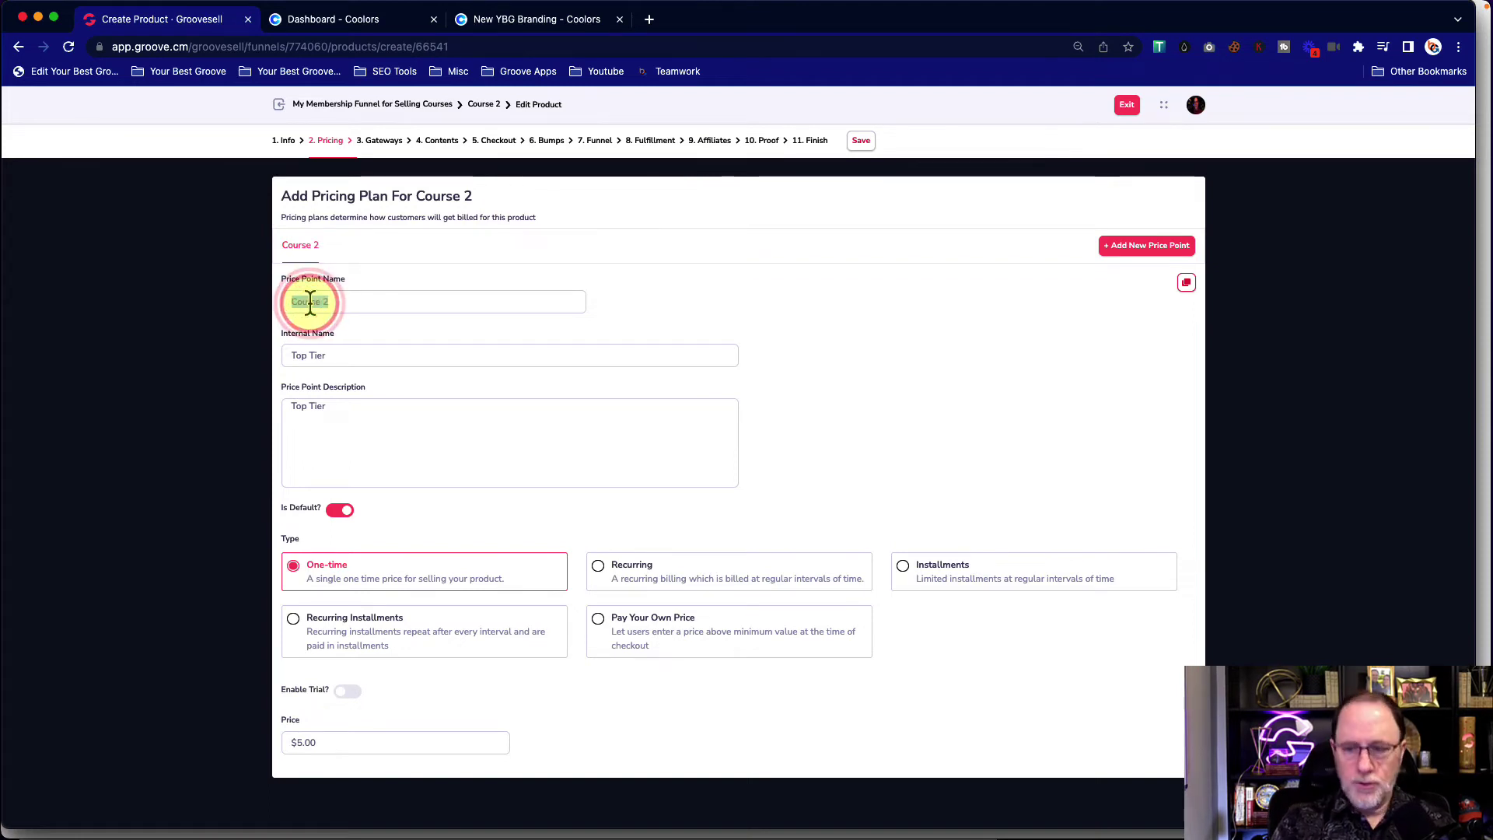
{"action": "key", "text": "ctrl+c"}
{"action": "triple_click", "coordinate": [327, 354]}
{"action": "key", "text": "ctrl+v"}
{"action": "left_click", "coordinate": [311, 405]}
{"action": "key", "text": "ctrl+v"}
{"action": "double_click", "coordinate": [354, 748]}
{"action": "type", "text": "2"}
{"action": "key", "text": "Tab"}
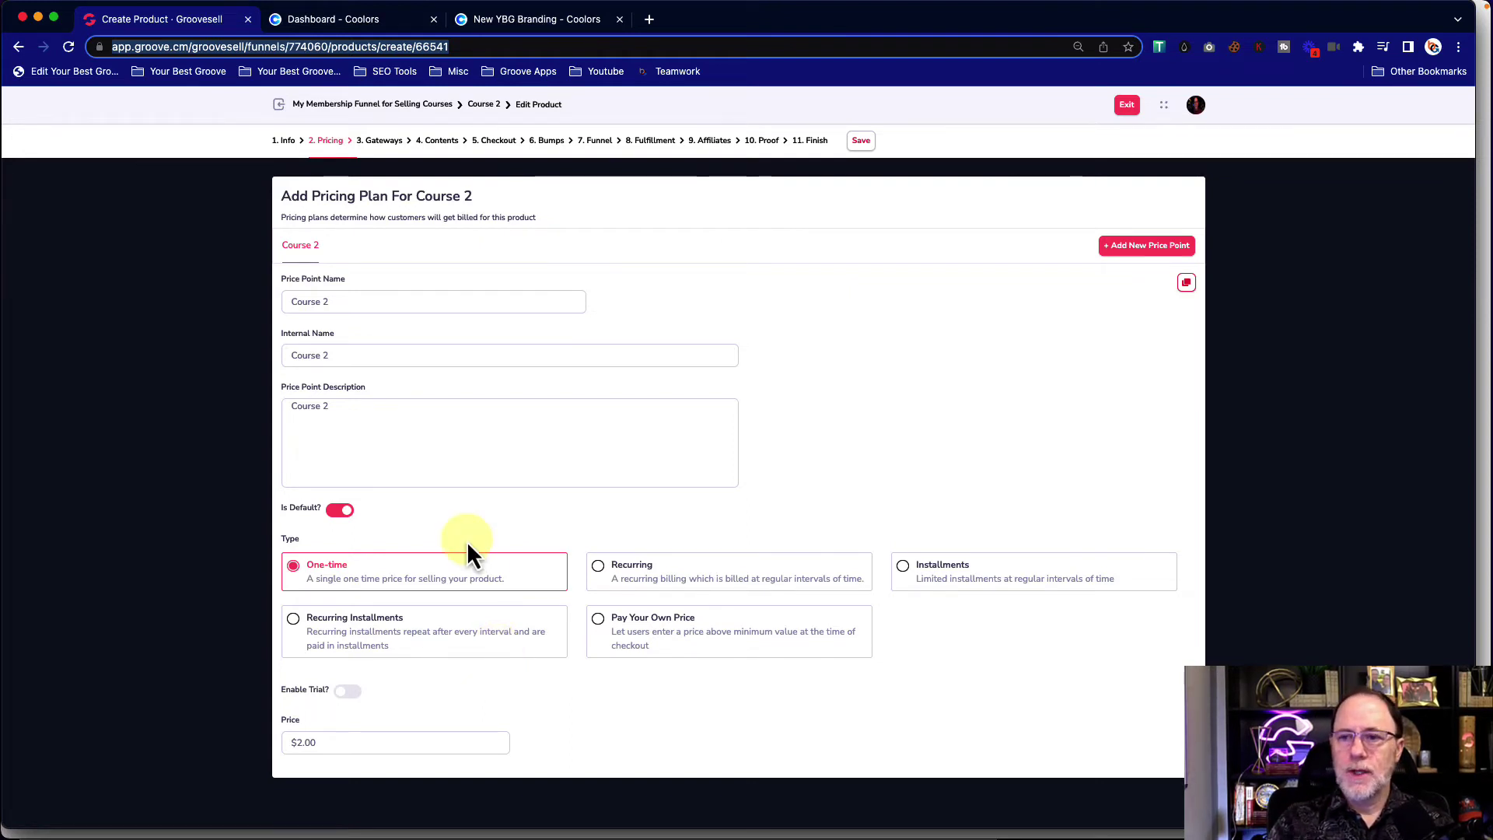
- Delete the Top Tier membership entry from the Course 2 product's fulfillment settings
{"action": "left_click", "coordinate": [652, 148]}
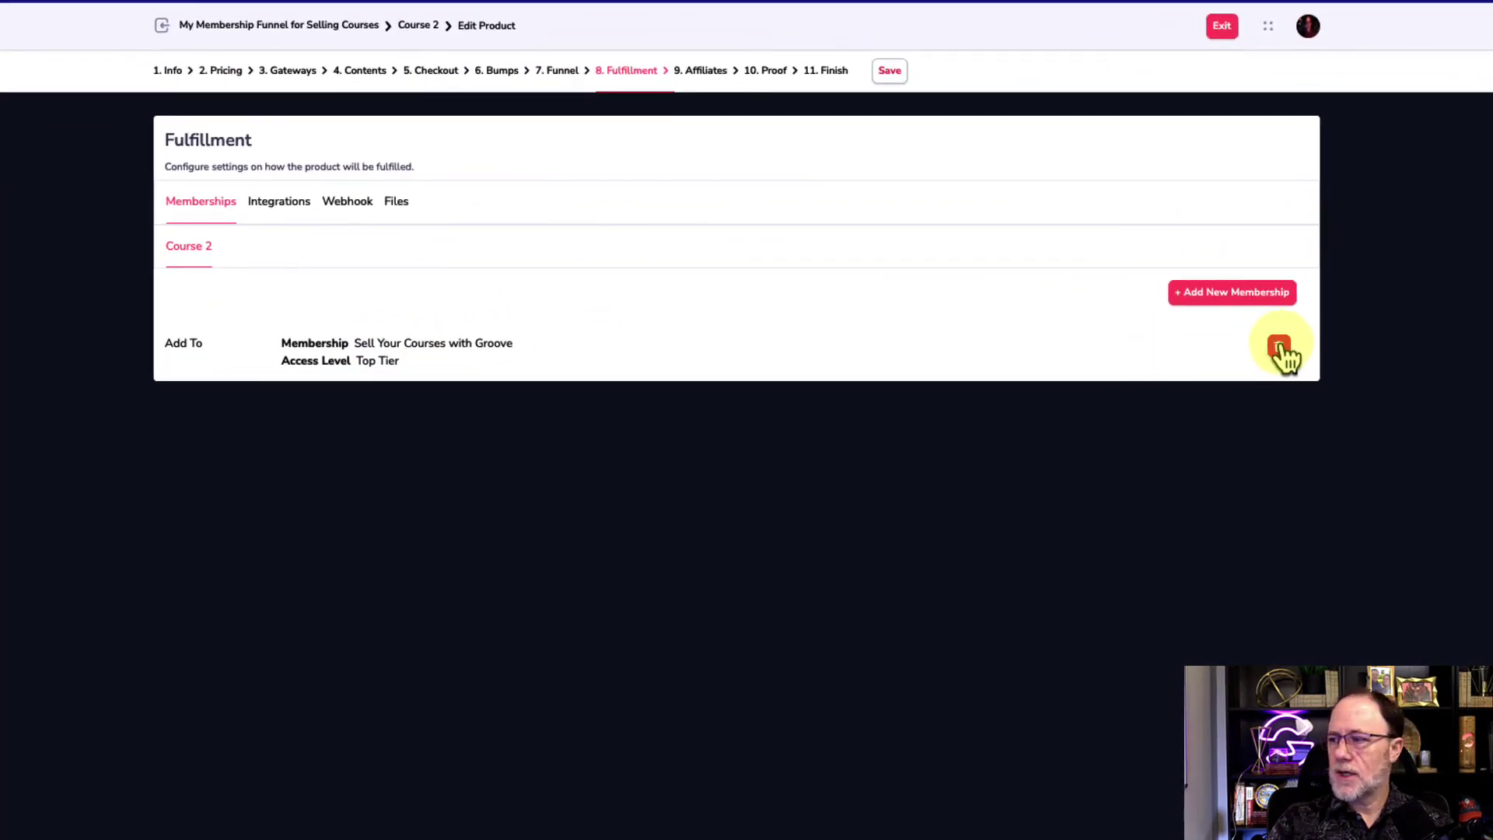
{"action": "left_click", "coordinate": [1279, 348]}
{"action": "left_click", "coordinate": [664, 570]}
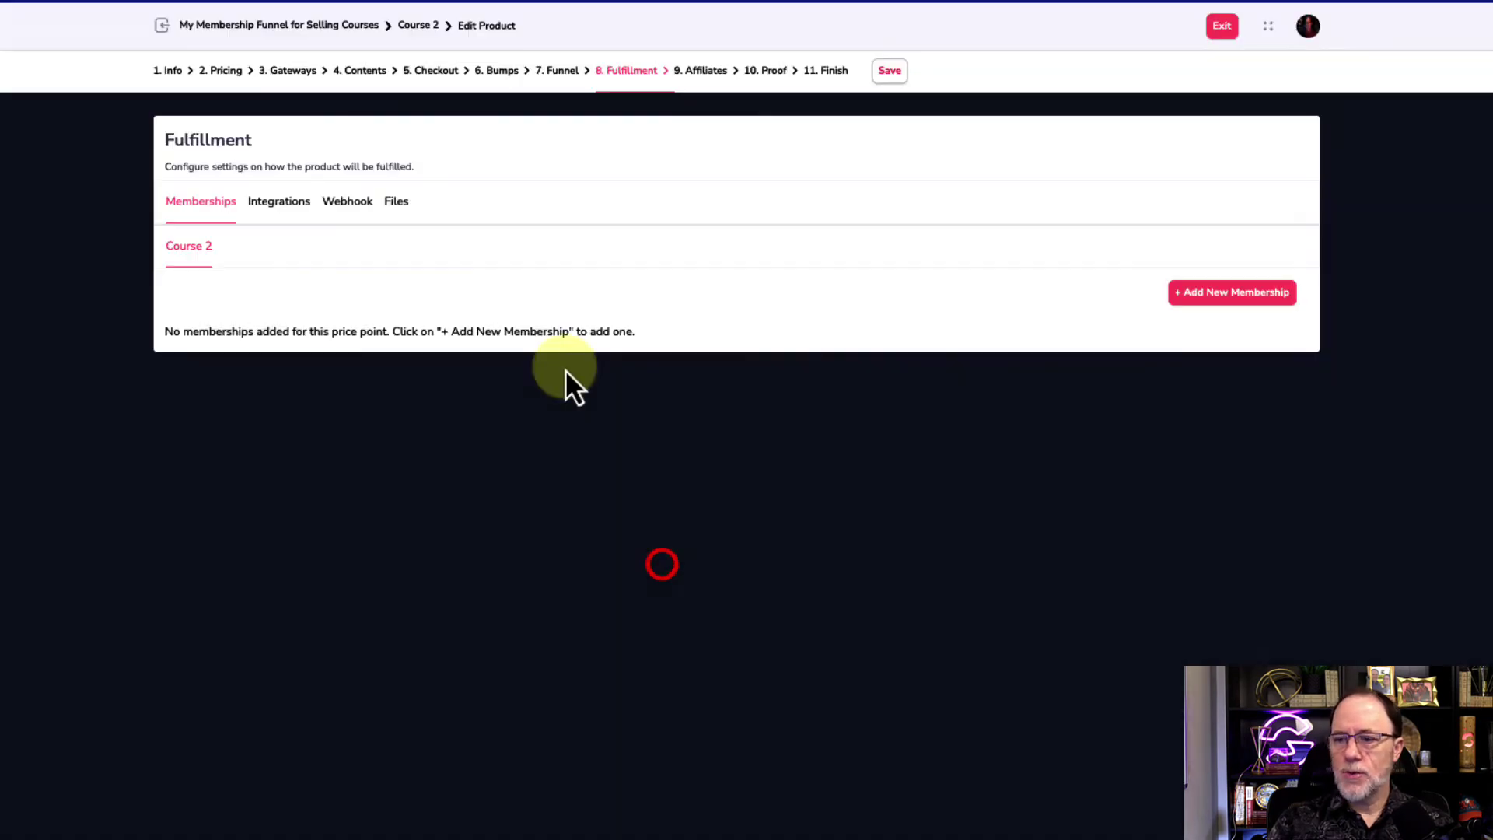
- Add the Sell Your Courses with Groove membership with Course 2 access level to the Course 2 price point
{"action": "left_click", "coordinate": [1191, 294]}
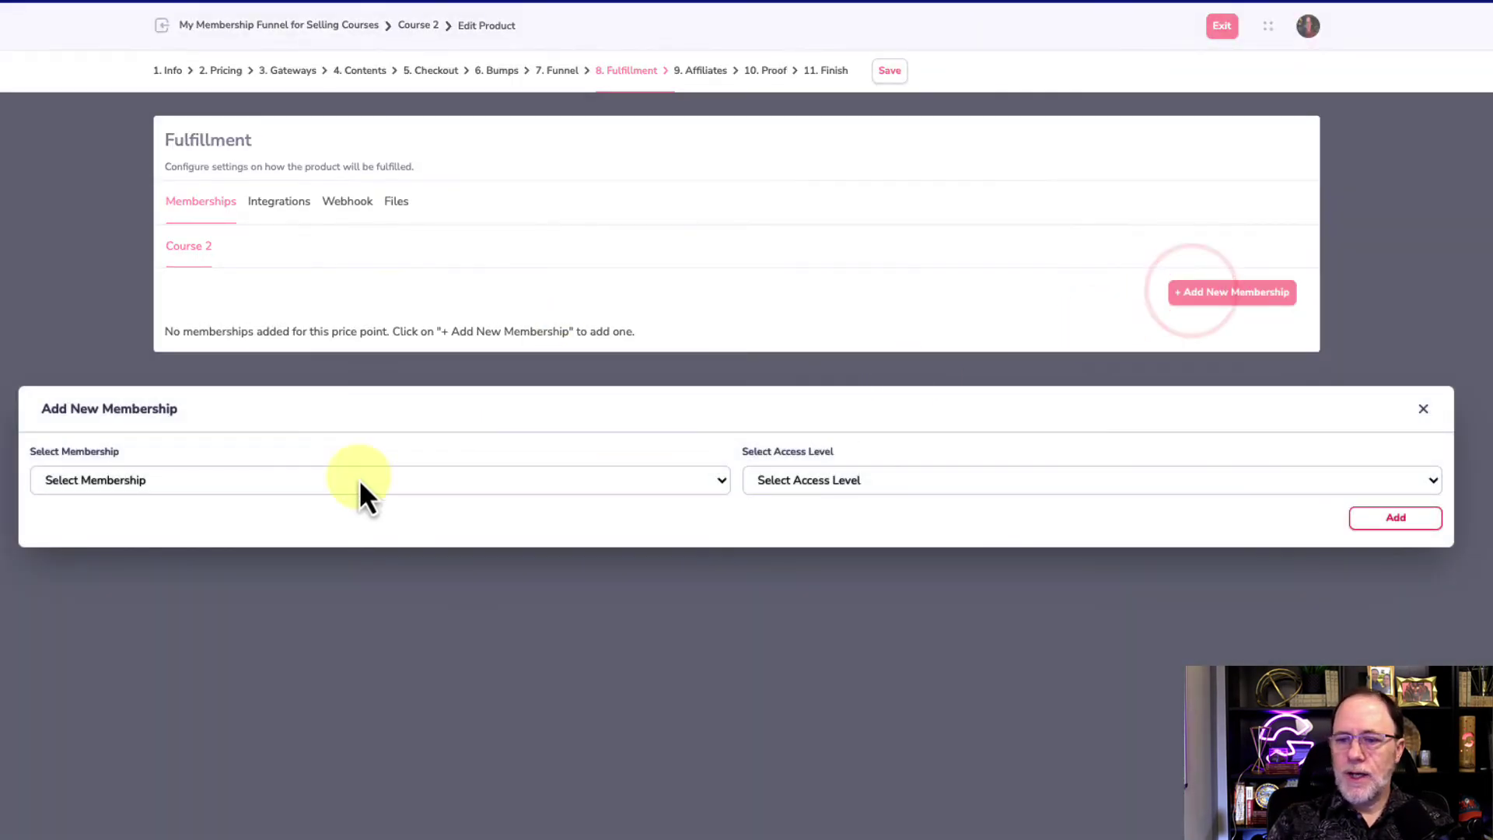
{"action": "left_click", "coordinate": [655, 480]}
{"action": "left_click", "coordinate": [640, 503]}
{"action": "left_click", "coordinate": [842, 480]}
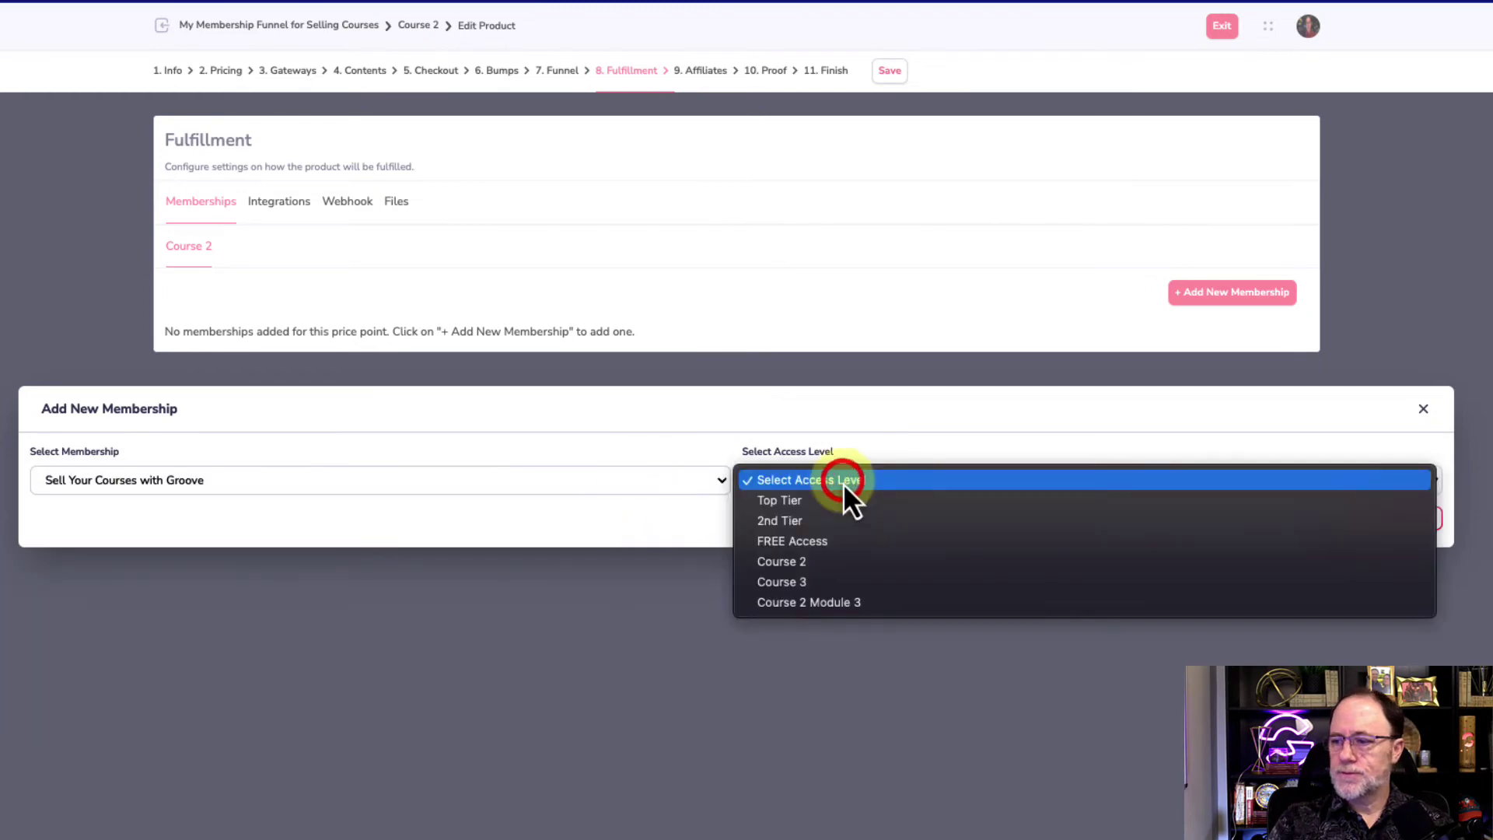
{"action": "left_click", "coordinate": [832, 553]}
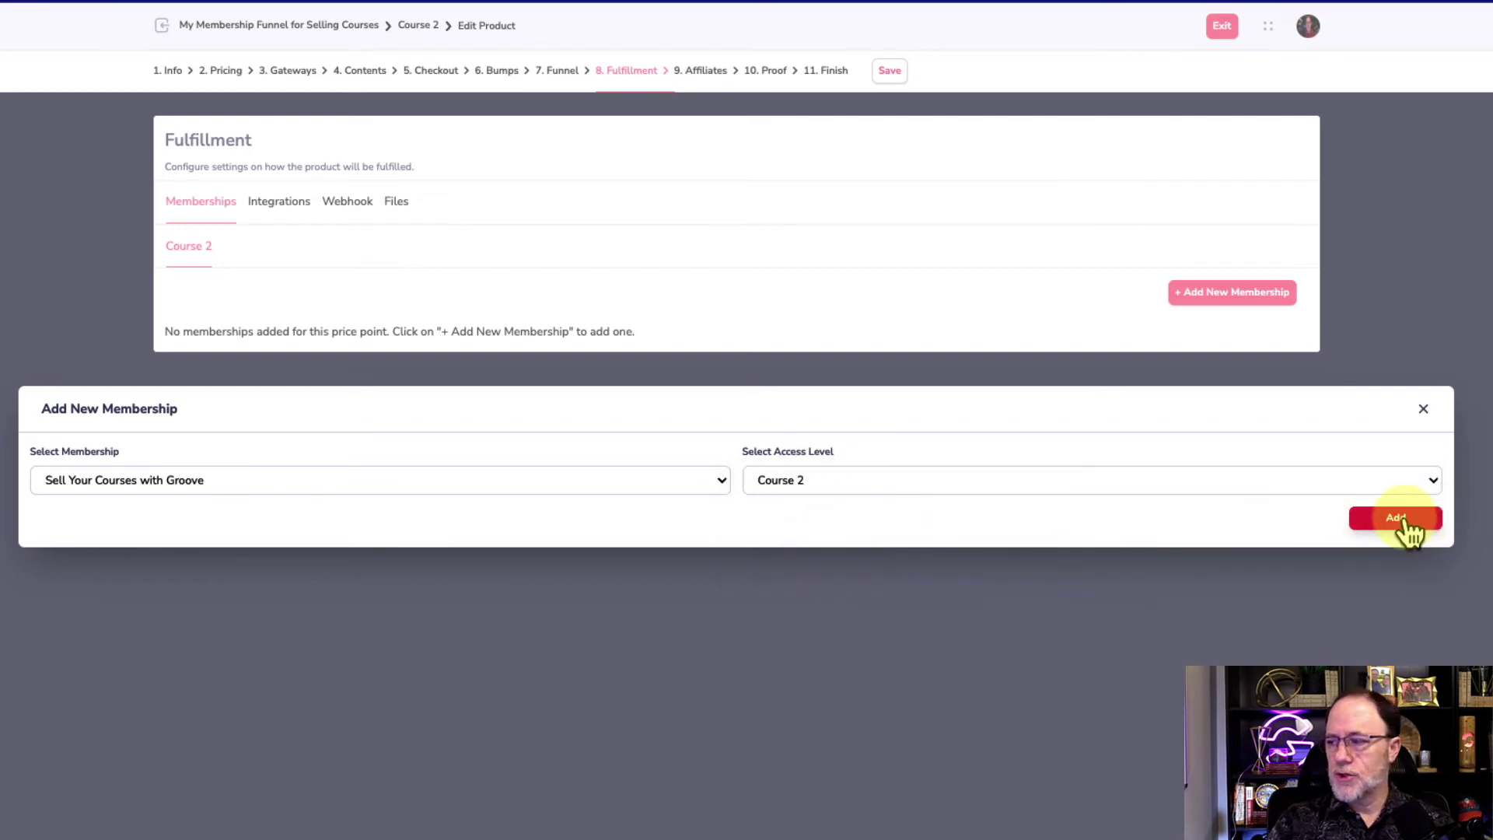
{"action": "left_click", "coordinate": [1401, 530]}
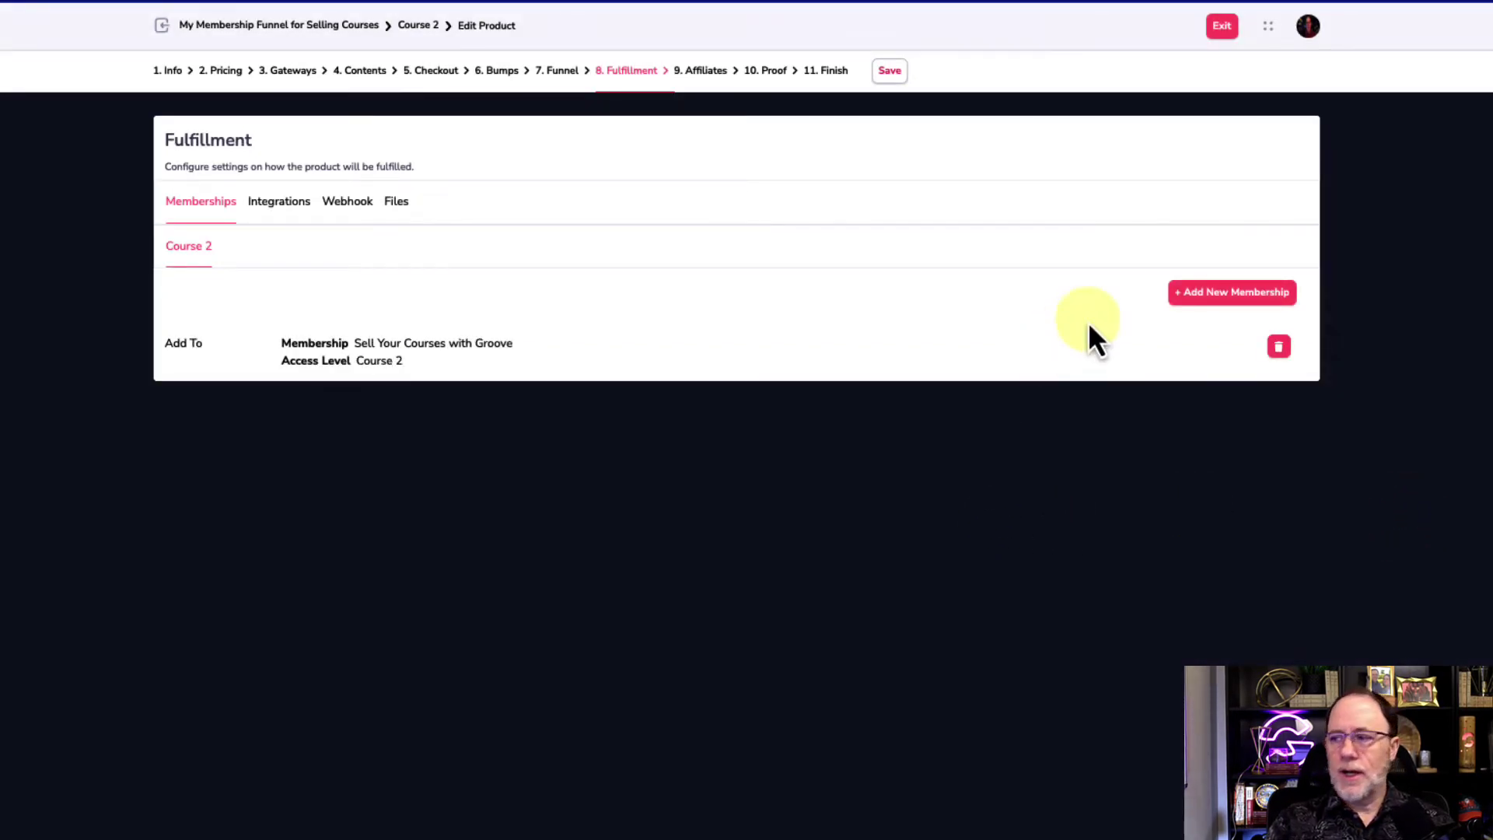
- Add a second Sell Your Courses with Groove membership with FREE Access level to Course 2, save, and exit to the products list
{"action": "left_click", "coordinate": [1211, 300]}
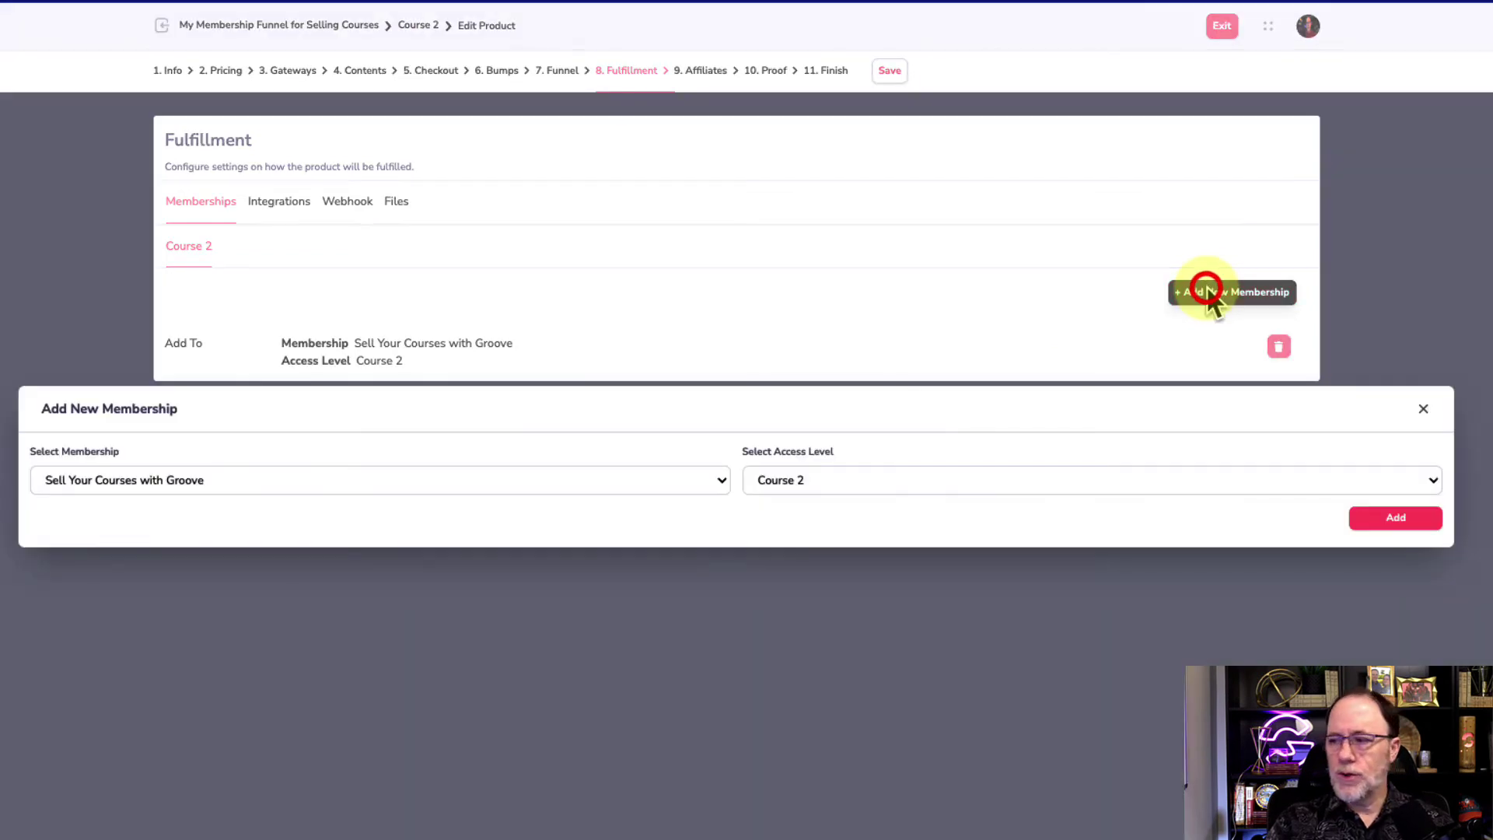
{"action": "left_click", "coordinate": [856, 482]}
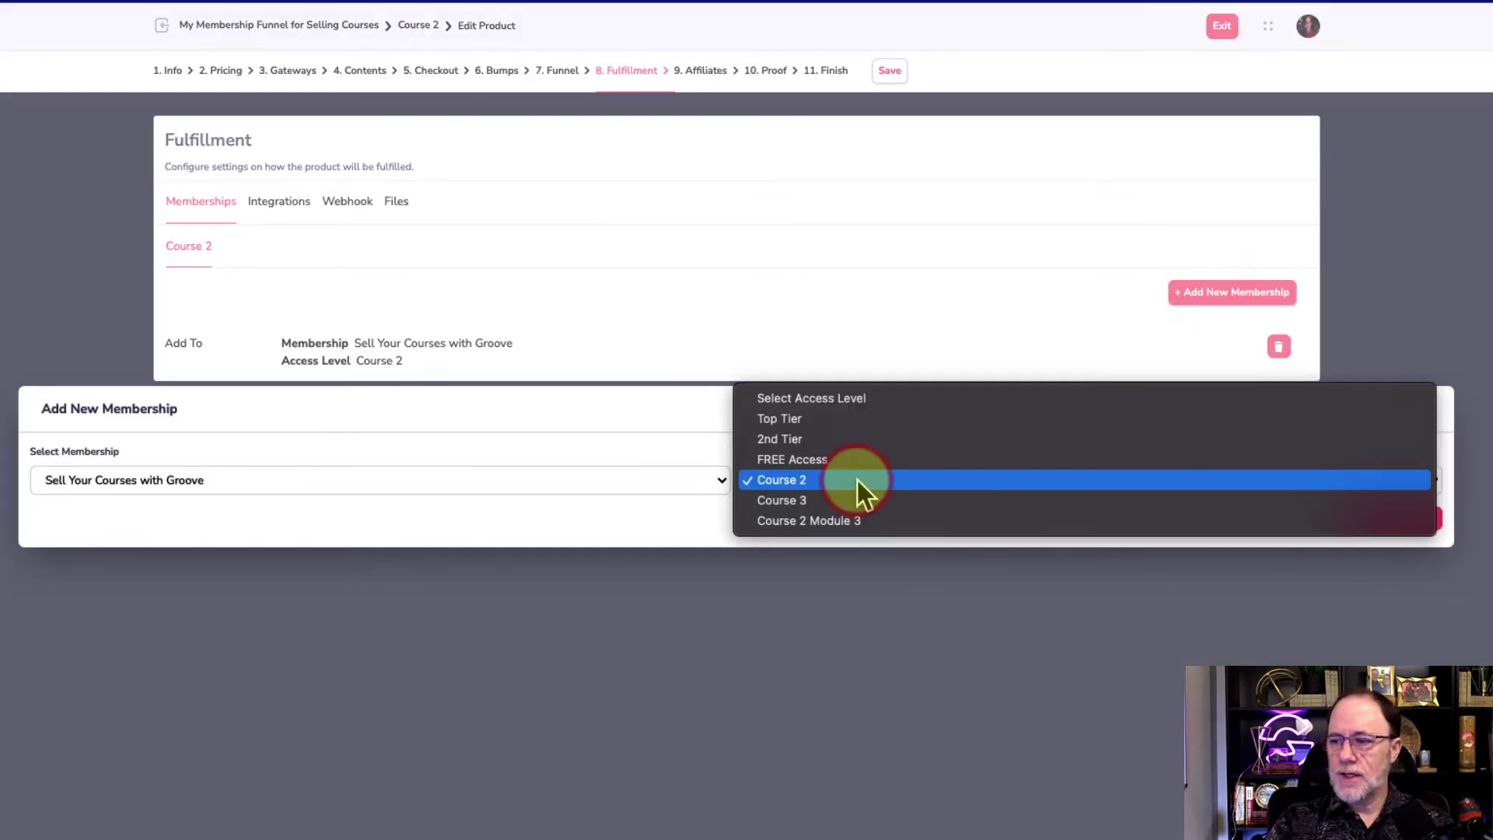
{"action": "left_click", "coordinate": [847, 459]}
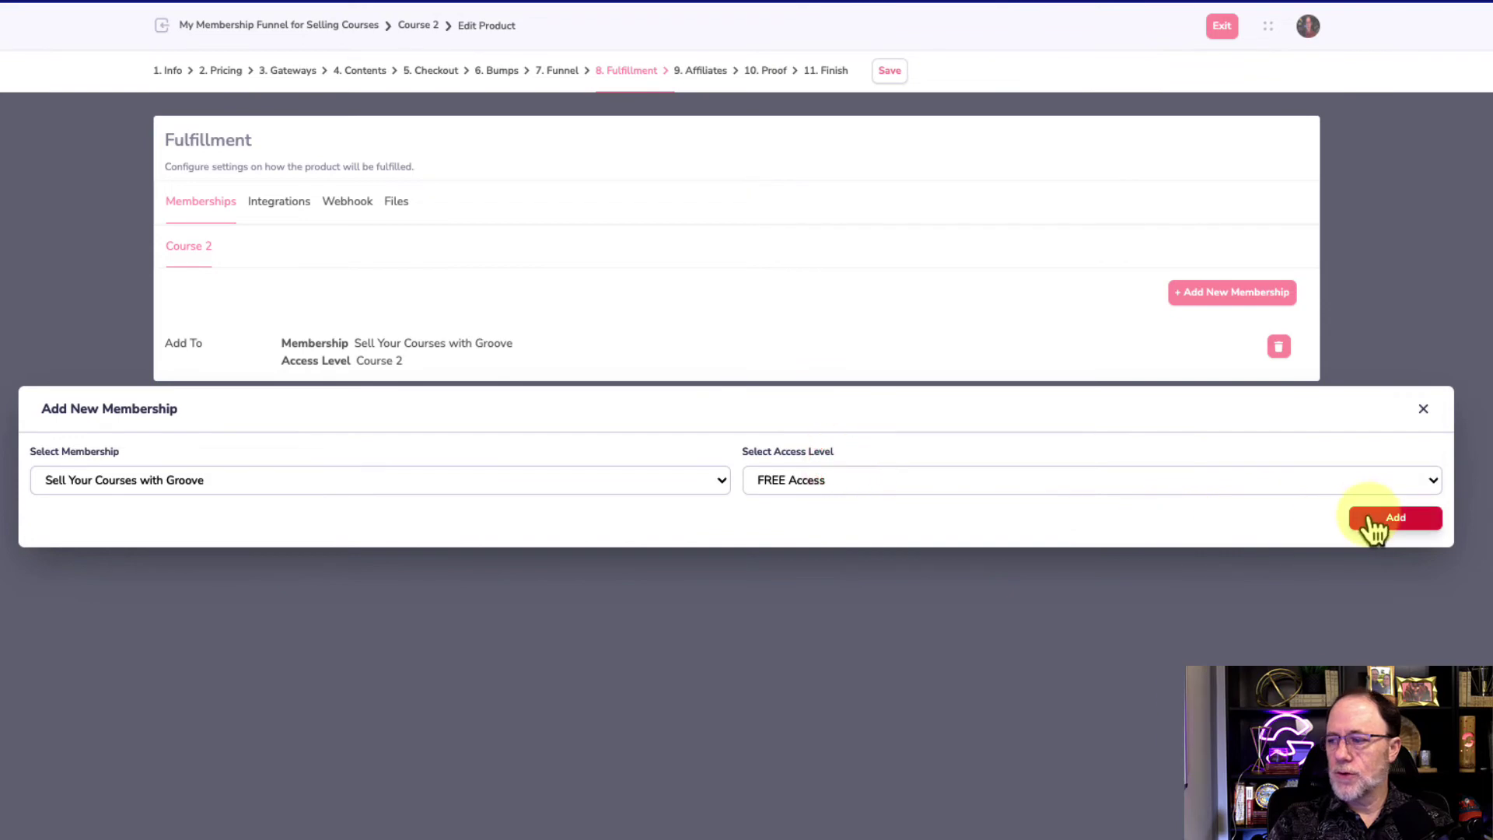
{"action": "left_click", "coordinate": [1370, 521]}
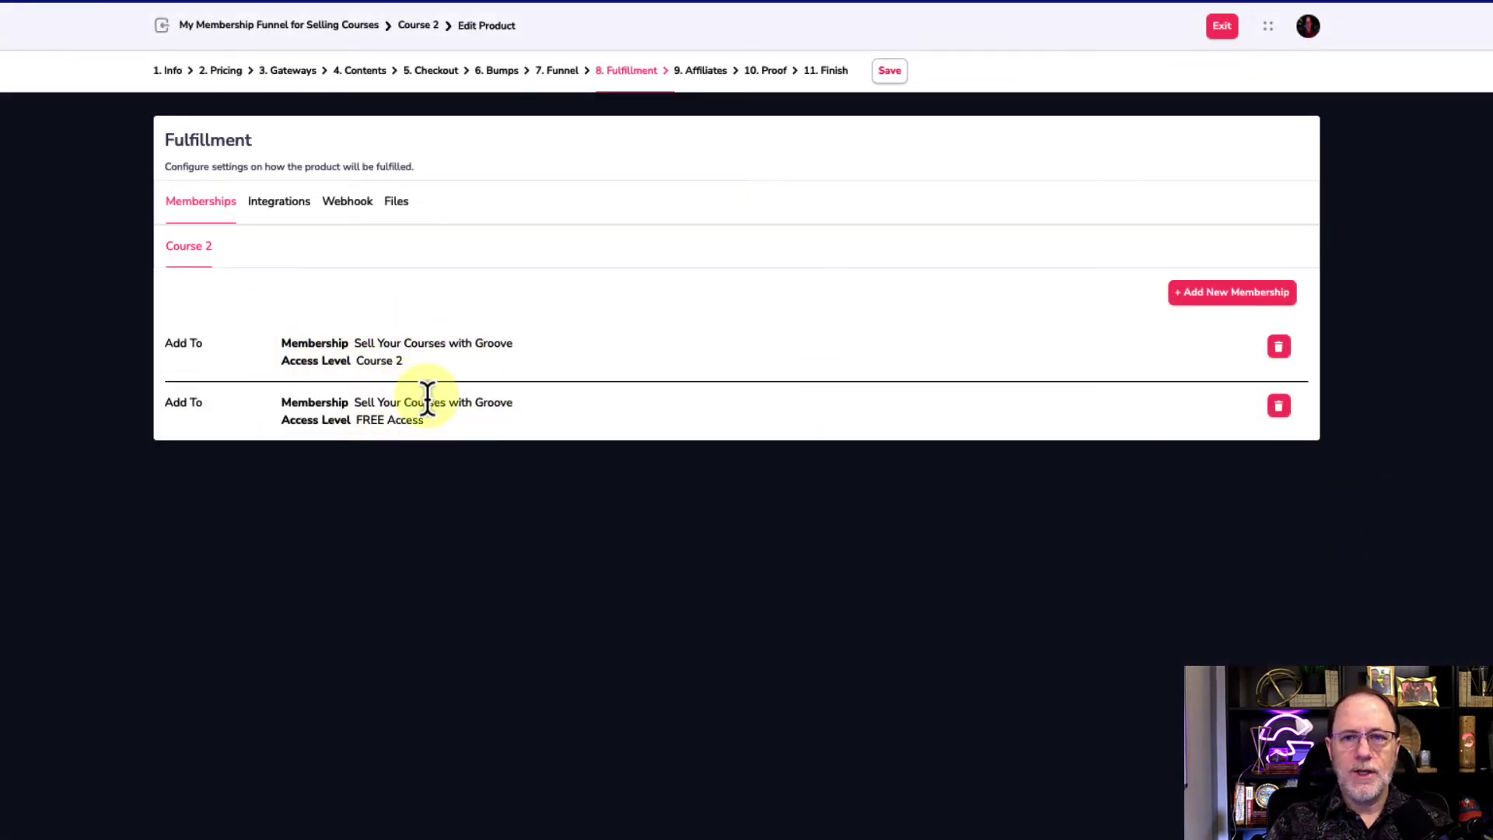
{"action": "left_click", "coordinate": [889, 72]}
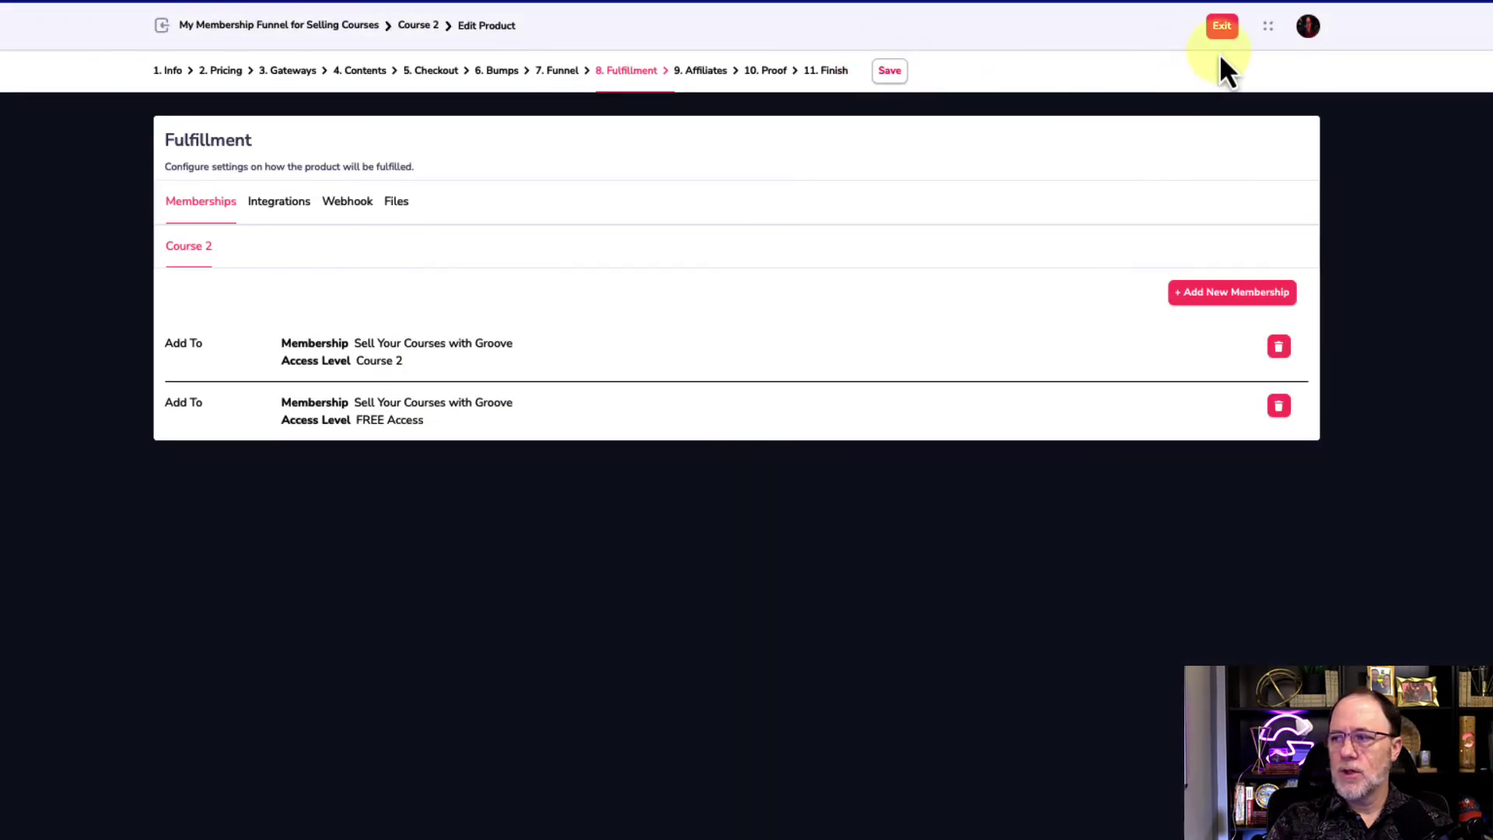
{"action": "left_click", "coordinate": [1221, 28]}
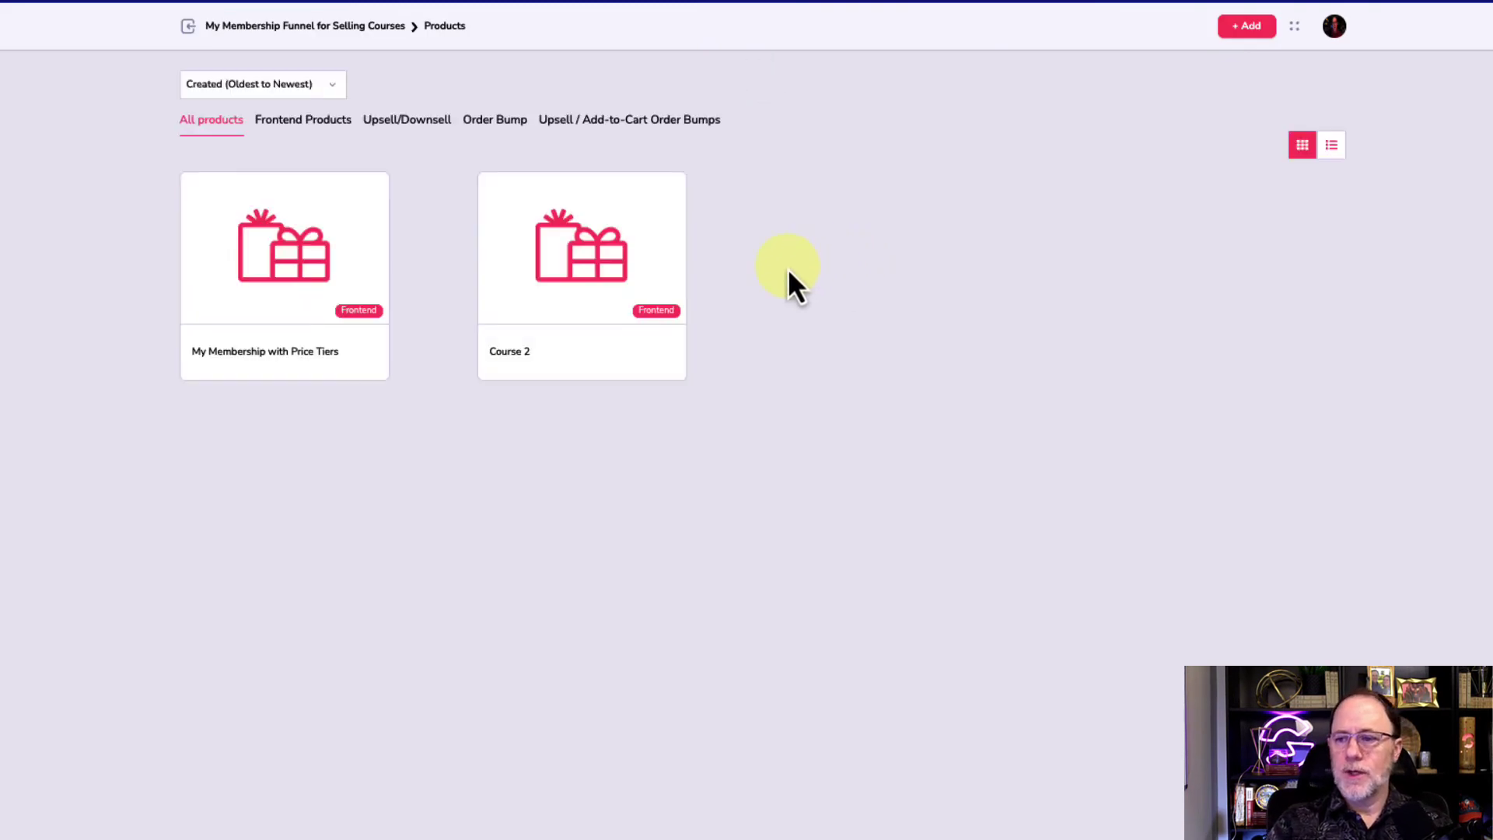
- Clone the Course 2 product as "Course 3" in the same funnel, and update and save the clone's product info
{"action": "mouse_move", "coordinate": [634, 272]}
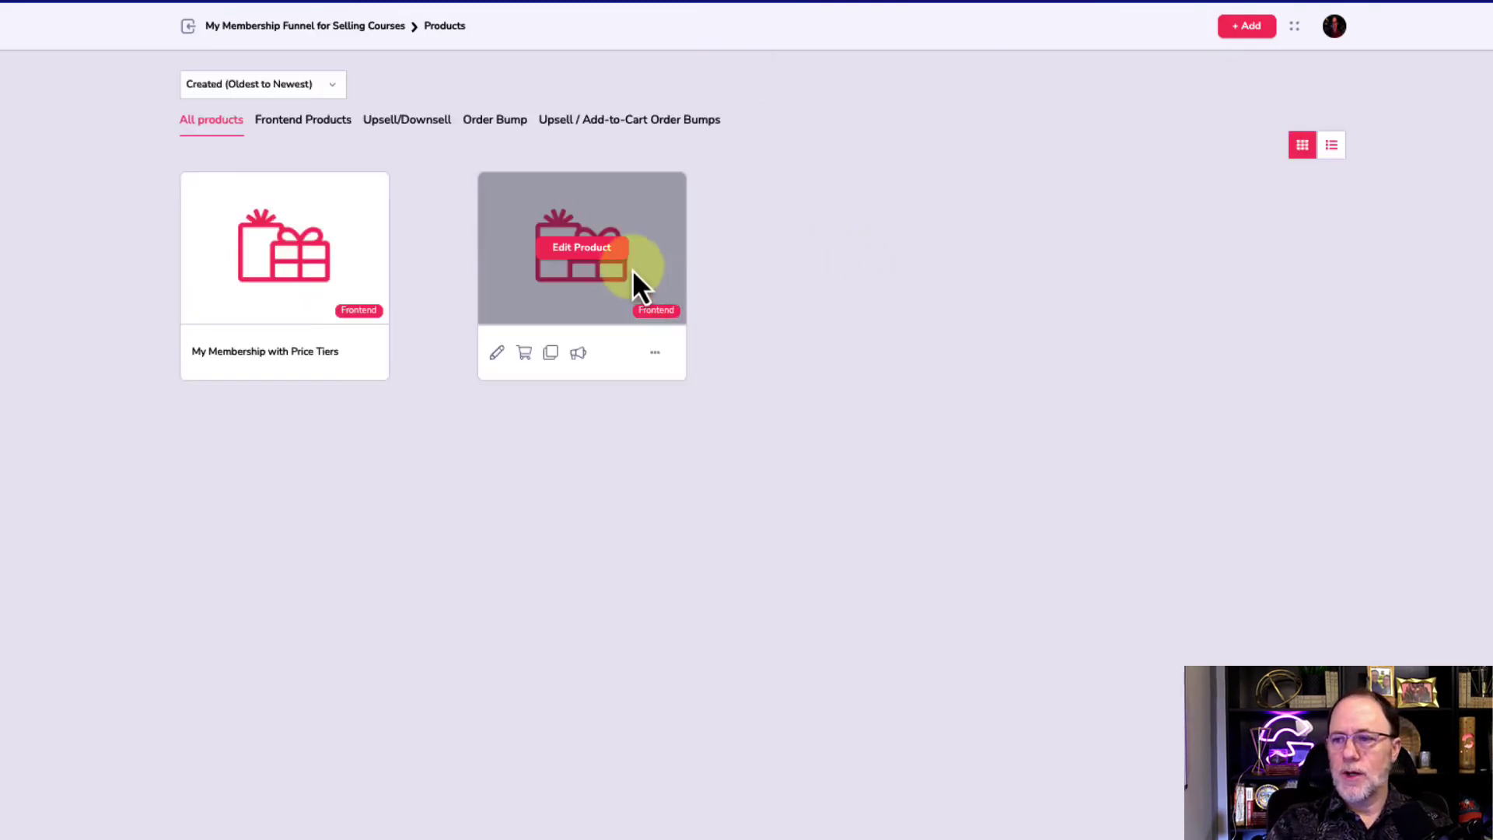
{"action": "left_click", "coordinate": [552, 348]}
{"action": "left_click", "coordinate": [768, 440]}
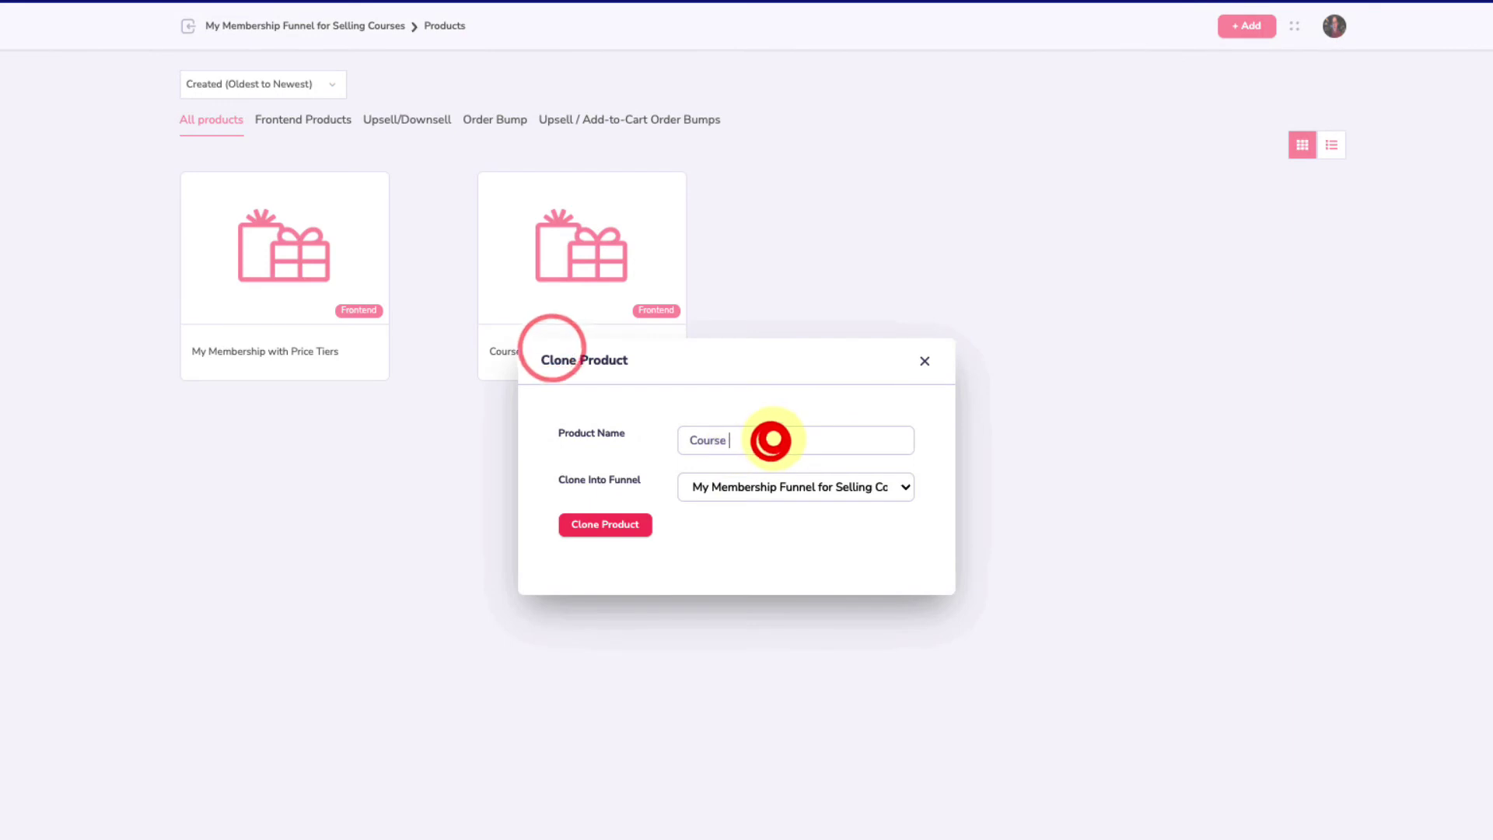
{"action": "left_click", "coordinate": [605, 524]}
{"action": "left_click", "coordinate": [872, 250]}
{"action": "triple_click", "coordinate": [272, 163]}
{"action": "left_click", "coordinate": [890, 71]}
- Add the Sell Your Courses with Groove membership with Course 3 access level to the Course 3 product's fulfillment and exit
{"action": "left_click", "coordinate": [221, 70]}
{"action": "left_click", "coordinate": [631, 70]}
{"action": "left_click", "coordinate": [1213, 293]}
{"action": "left_click", "coordinate": [527, 480]}
{"action": "left_click", "coordinate": [453, 500]}
{"action": "left_click", "coordinate": [849, 480]}
{"action": "left_click", "coordinate": [837, 573]}
{"action": "left_click", "coordinate": [1395, 517]}
{"action": "left_click", "coordinate": [1222, 26]}
- Clone the Course 3 product and open the clone for editing
{"action": "left_click", "coordinate": [848, 352]}
{"action": "left_click", "coordinate": [599, 524]}
{"action": "left_click", "coordinate": [1173, 238]}
- Set the cloned product's name, internal name and description to "FREE ACCESS" and save the info
{"action": "triple_click", "coordinate": [293, 163]}
{"action": "type", "text": "FREE ACCESS"}
{"action": "double_click", "coordinate": [295, 165]}
{"action": "triple_click", "coordinate": [276, 231]}
{"action": "key", "text": "ctrl+v"}
{"action": "triple_click", "coordinate": [273, 295]}
{"action": "key", "text": "ctrl+v"}
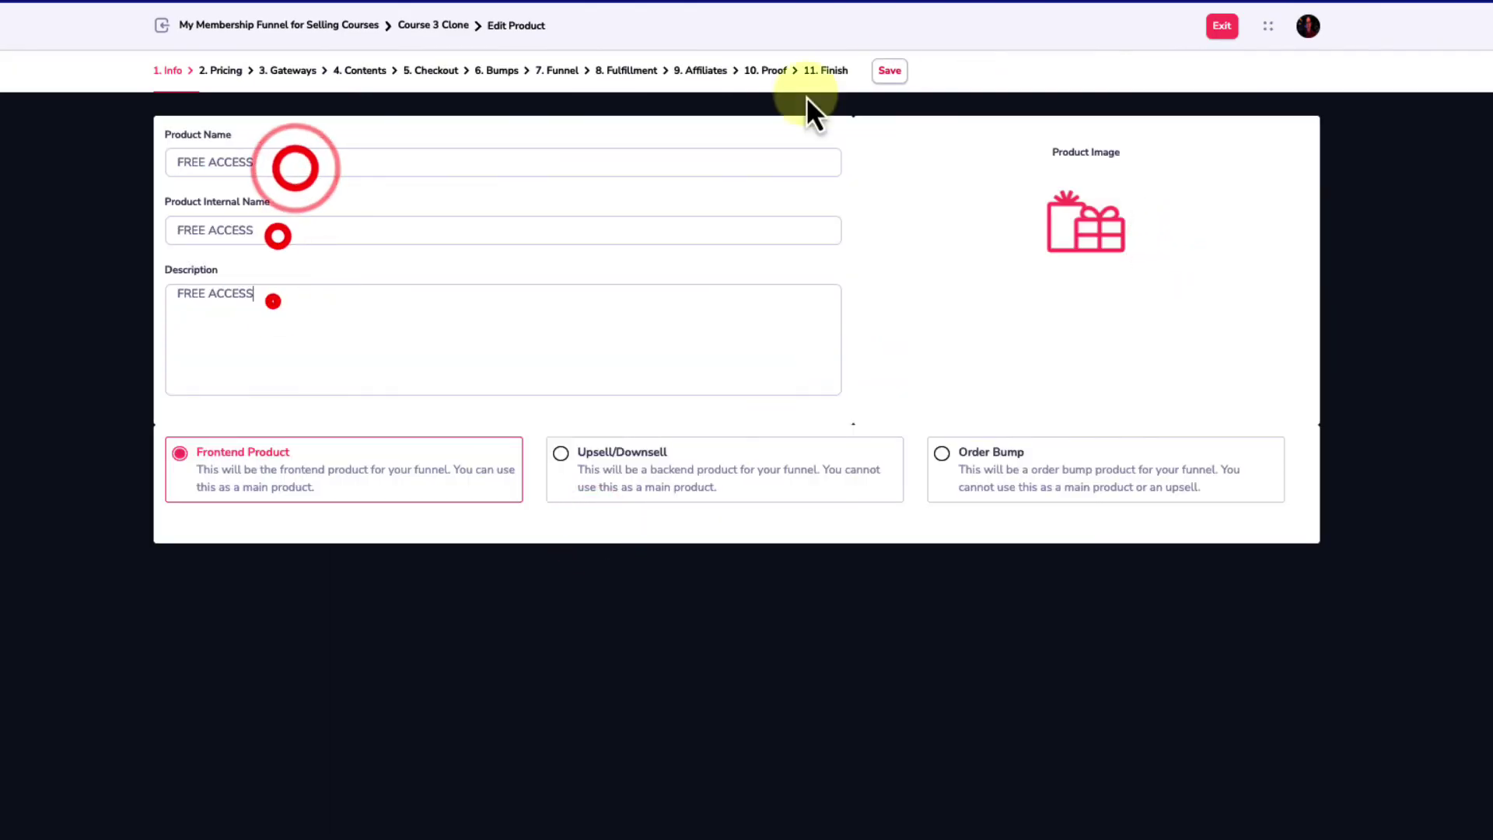
{"action": "left_click", "coordinate": [889, 70]}
- Name the cloned product's price point "FREE ACCESS", set its price to 0 and save the pricing
{"action": "left_click", "coordinate": [221, 70]}
{"action": "triple_click", "coordinate": [210, 271]}
{"action": "key", "text": "ctrl+v"}
{"action": "type", "text": "0"}
{"action": "left_click", "coordinate": [890, 71]}
- Delete the second membership entry from the FREE ACCESS product's fulfillment and exit to the products list
{"action": "left_click", "coordinate": [626, 70]}
{"action": "left_click", "coordinate": [1276, 403]}
{"action": "left_click", "coordinate": [714, 568]}
{"action": "left_click", "coordinate": [1222, 35]}
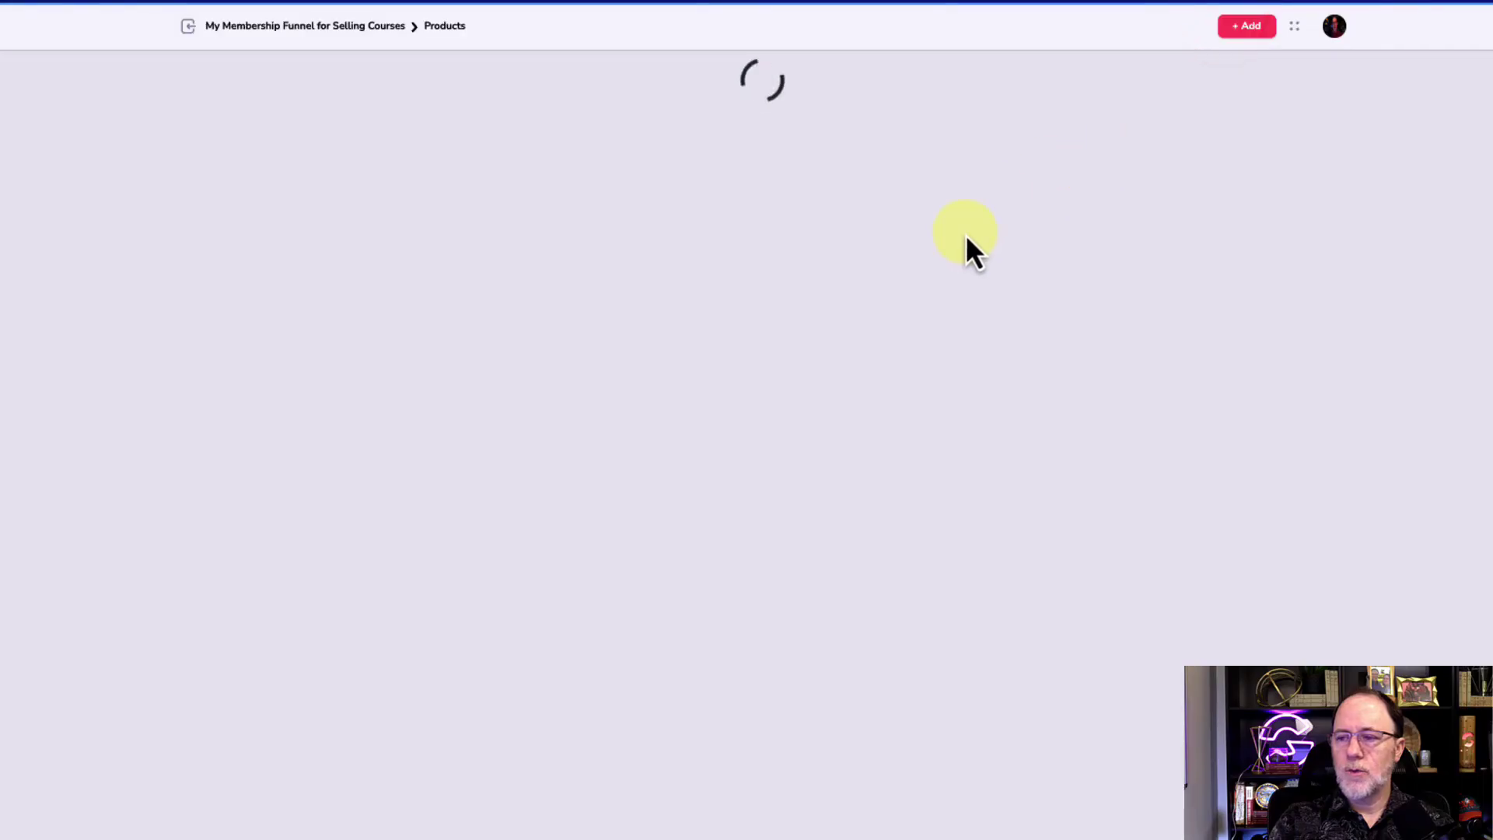